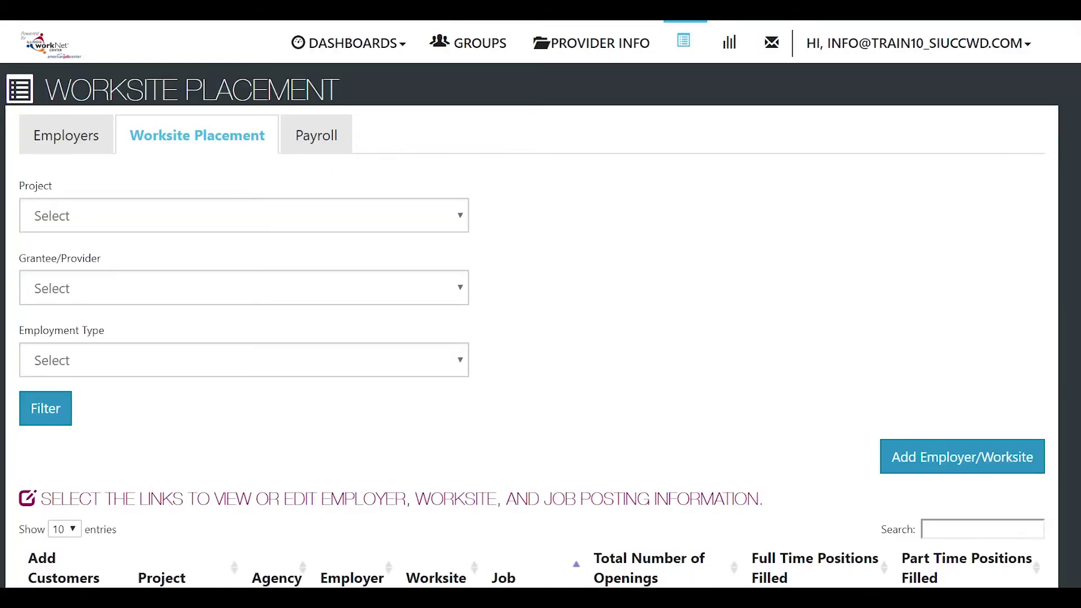
# Step: Filter worksite placements to project CYEP and provider Austin Peoples Action Center, then review the results
pyautogui.click(399, 218)
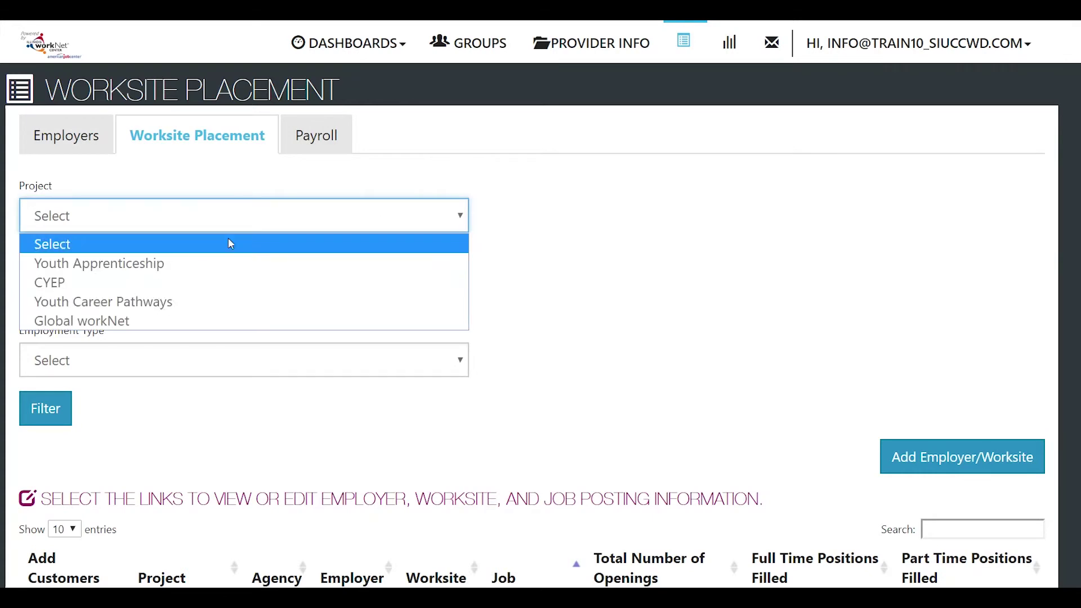
pyautogui.click(53, 281)
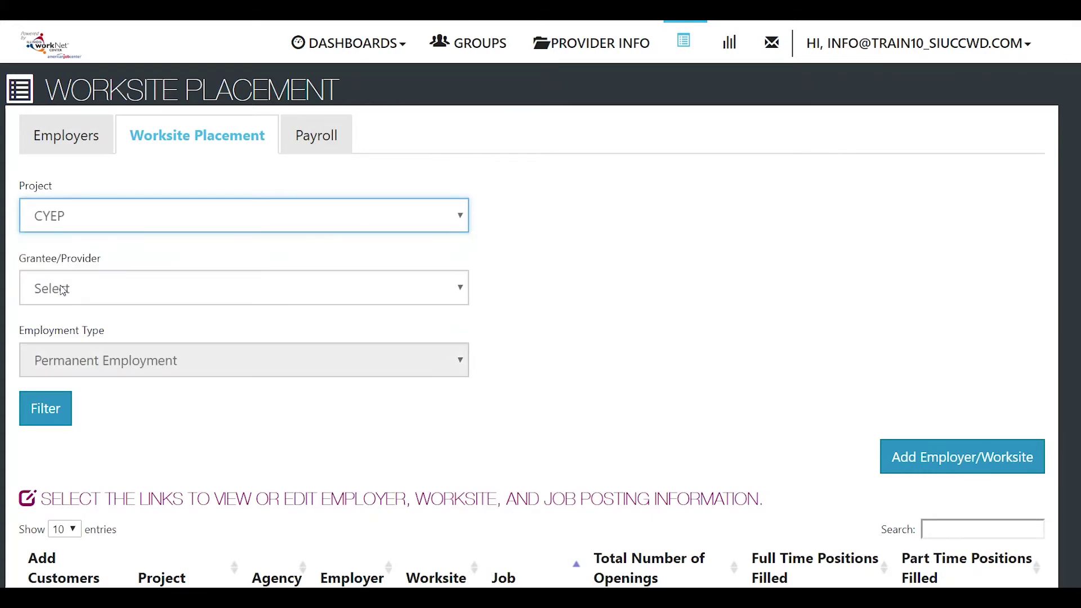
pyautogui.click(80, 292)
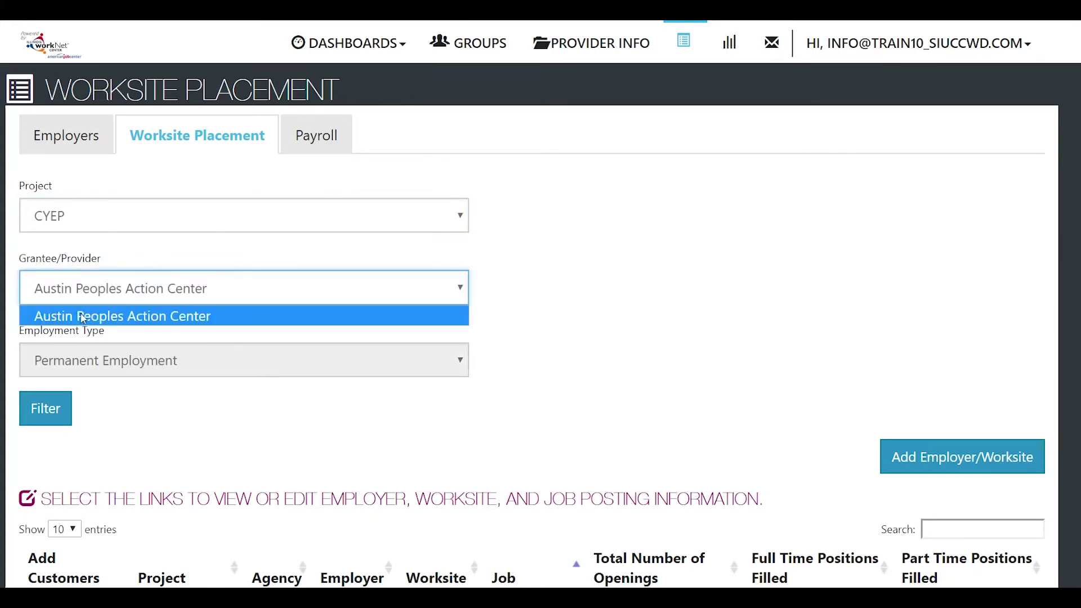
pyautogui.click(83, 315)
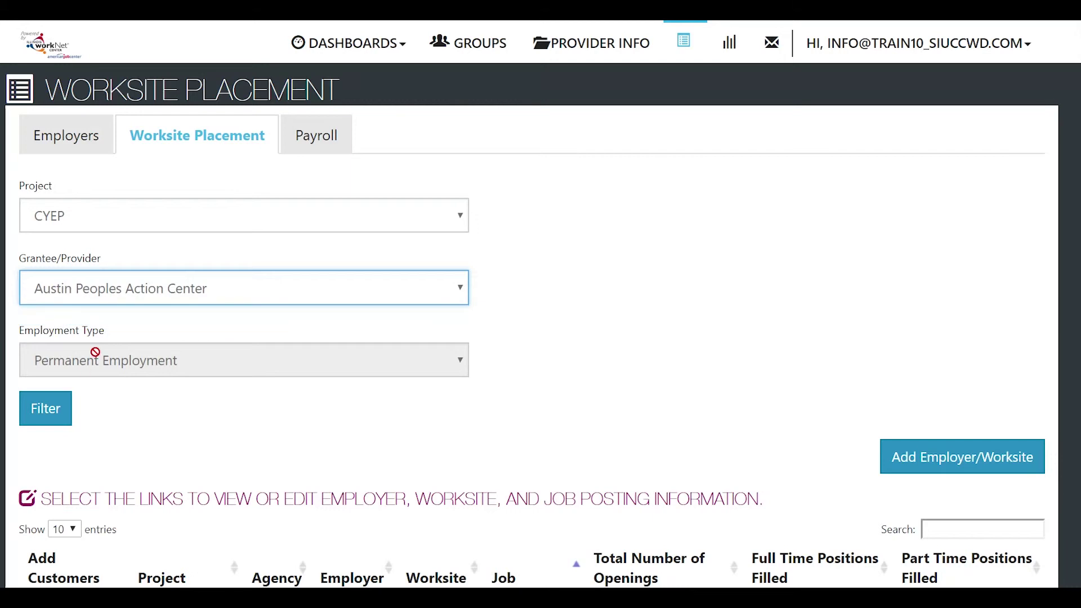
pyautogui.click(40, 412)
pyautogui.scroll(-4, 272, 429)
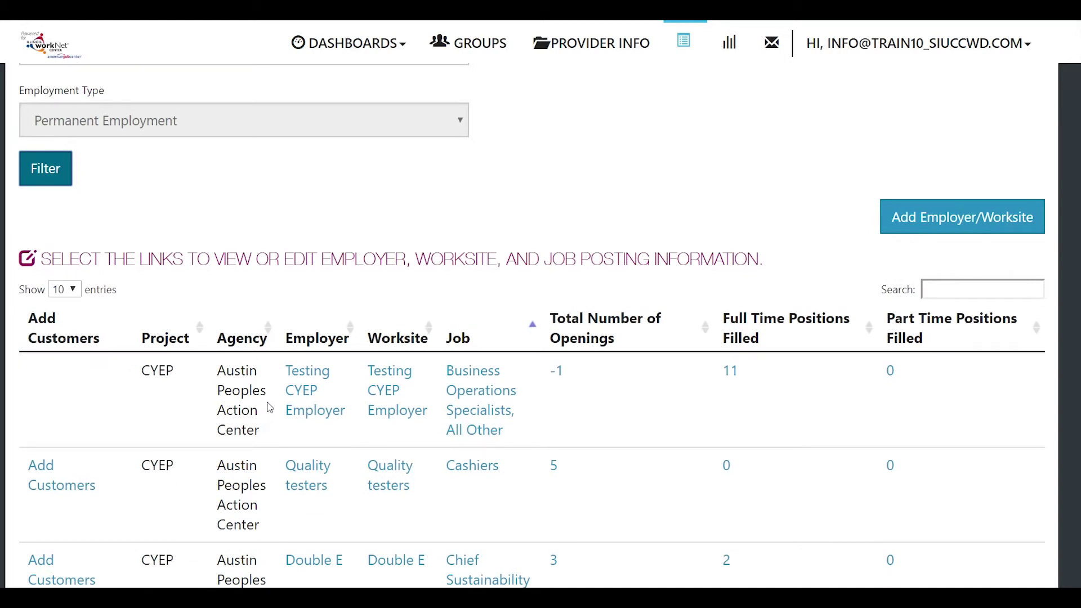
pyautogui.scroll(4, 268, 406)
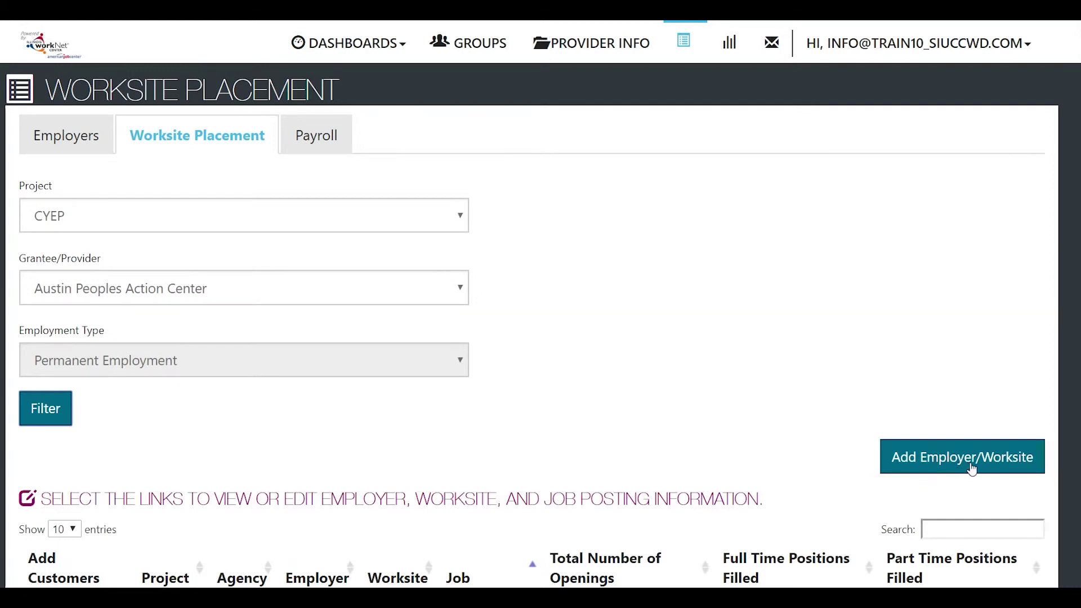
# Step: Start a blank new-employer entry through Add Employer/Worksite and Add New Employer
pyautogui.click(972, 467)
pyautogui.scroll(-1, 220, 361)
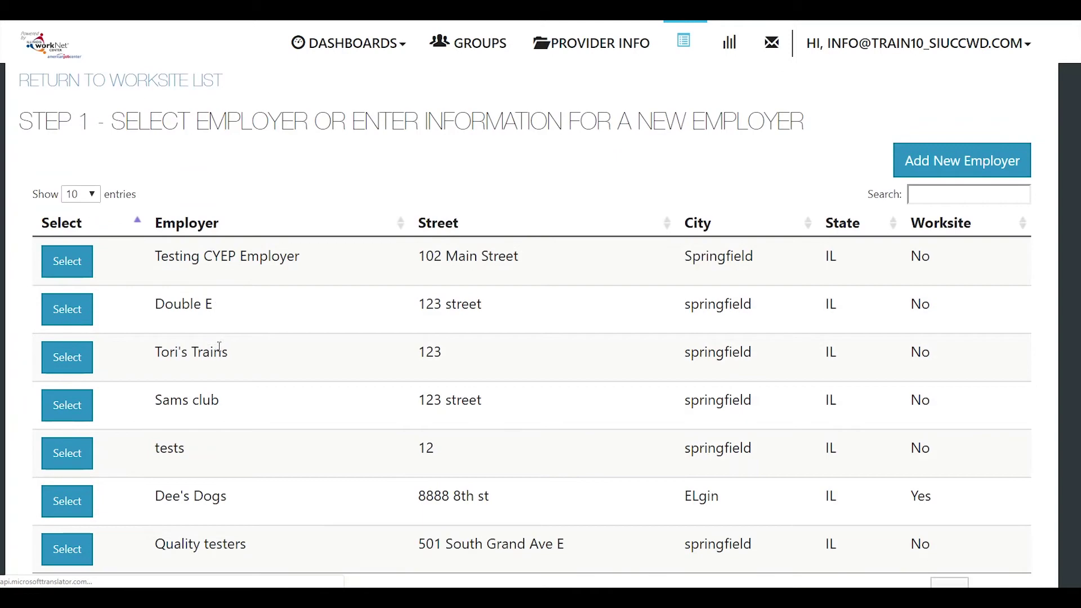
pyautogui.scroll(-1, 219, 441)
pyautogui.scroll(2, 220, 441)
pyautogui.scroll(-1, 220, 442)
pyautogui.scroll(2, 219, 439)
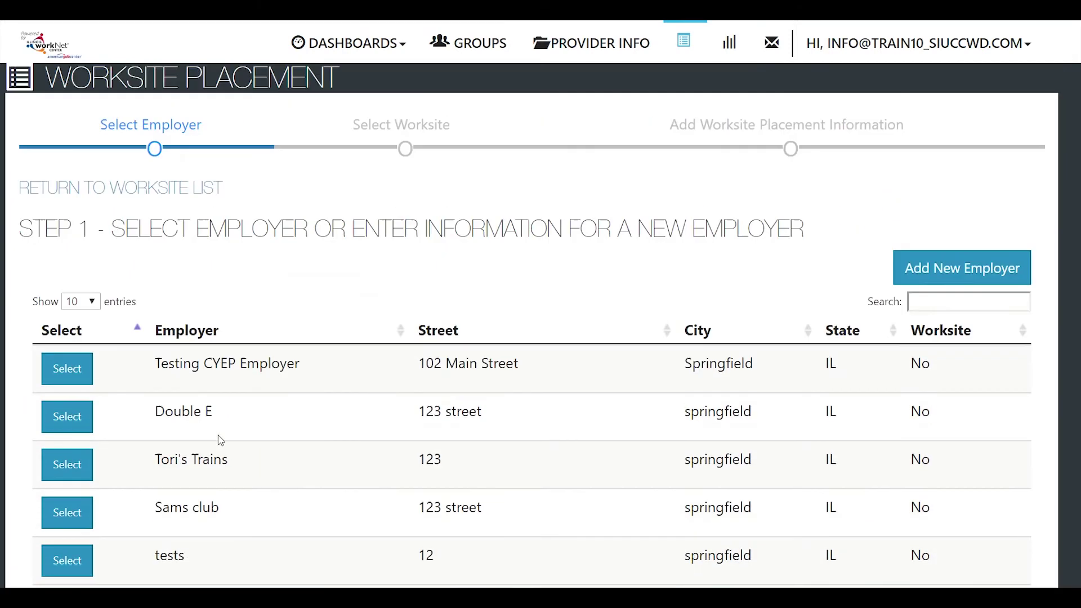
pyautogui.click(941, 259)
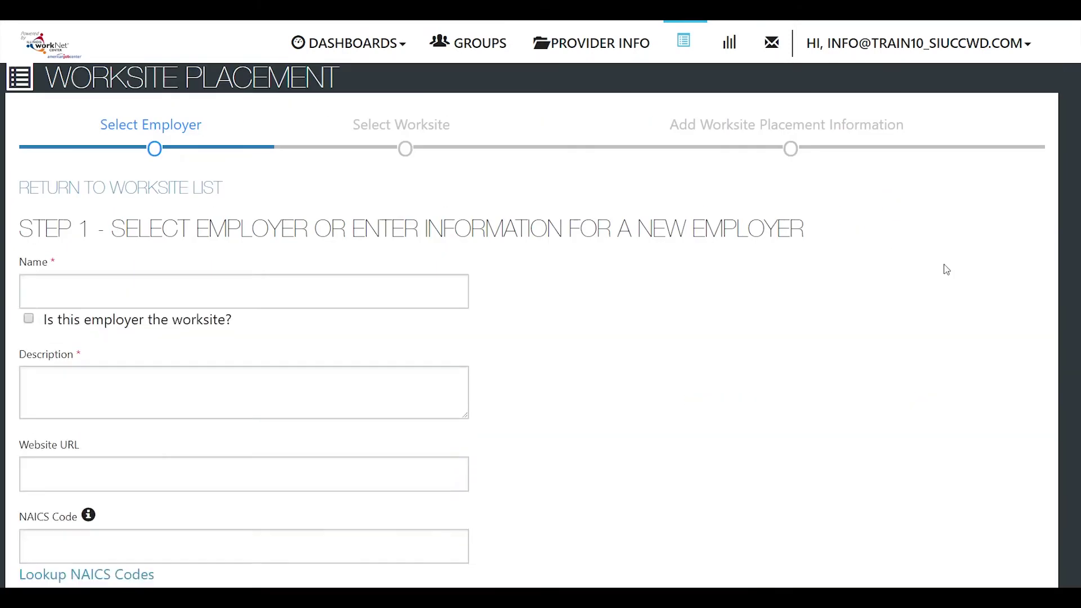
# Step: Name the employer Do Art Differently, mark it as the worksite, and paste its customer service/sales/stockroom/delivery description
pyautogui.click(118, 290)
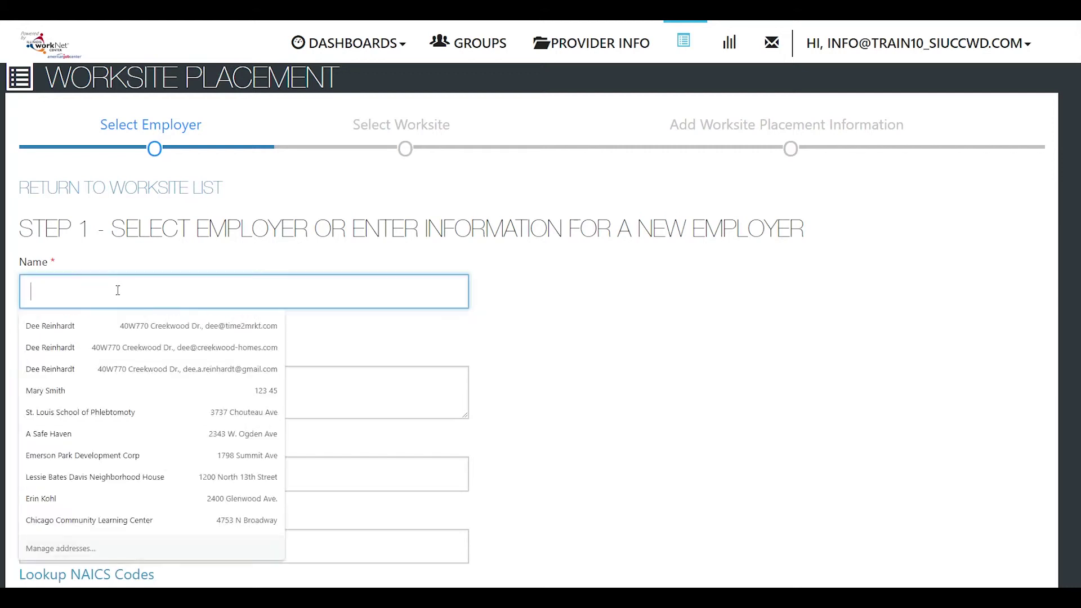
pyautogui.write('Do Art Differently')
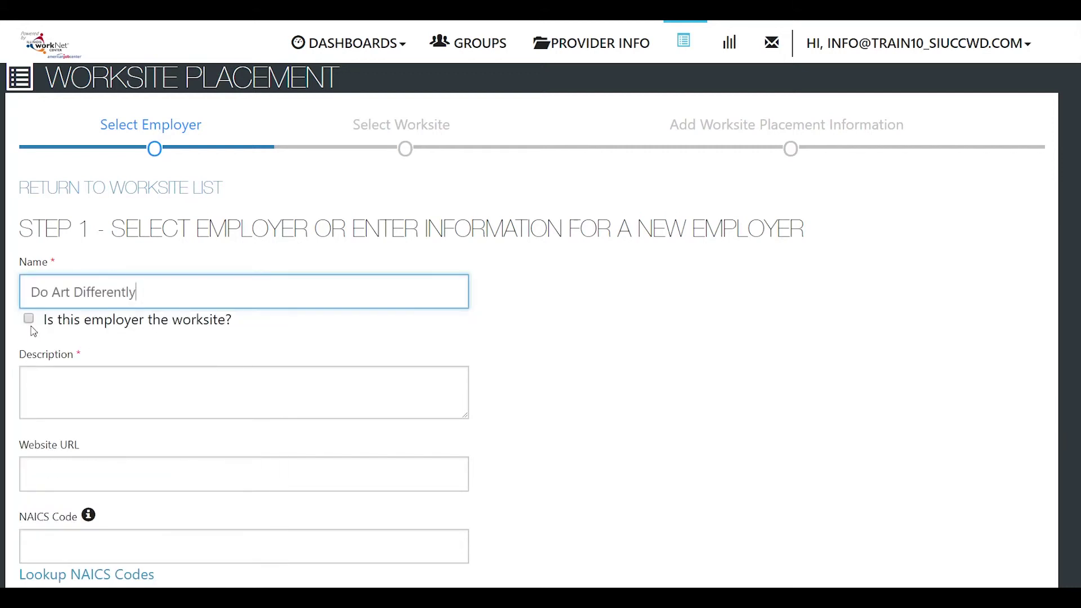
pyautogui.click(29, 325)
pyautogui.click(29, 320)
pyautogui.click(32, 387)
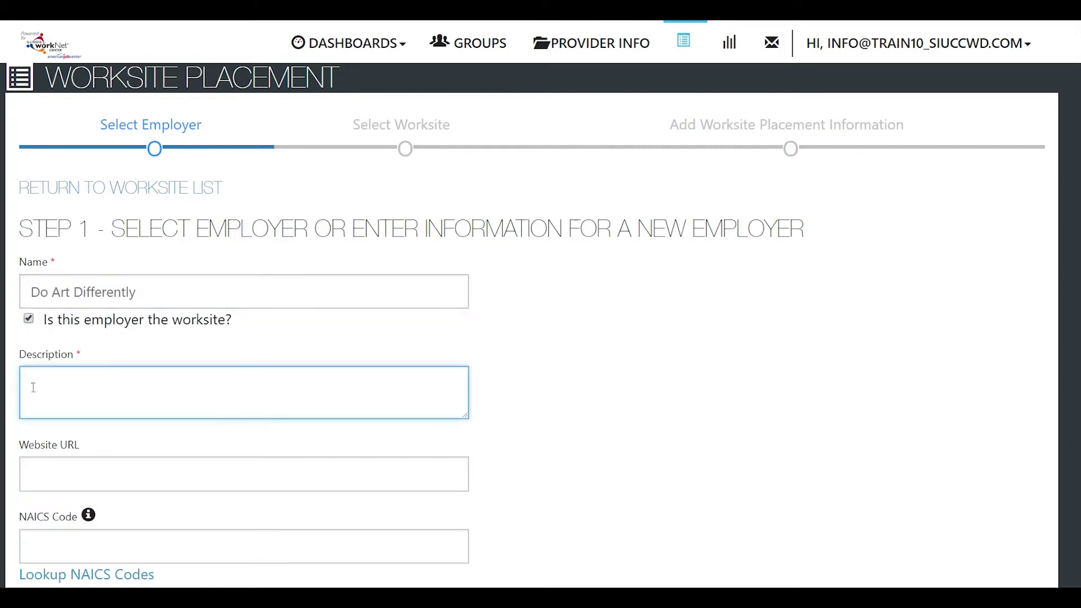
pyautogui.write('Customer service and sales, stockroom and delivery')
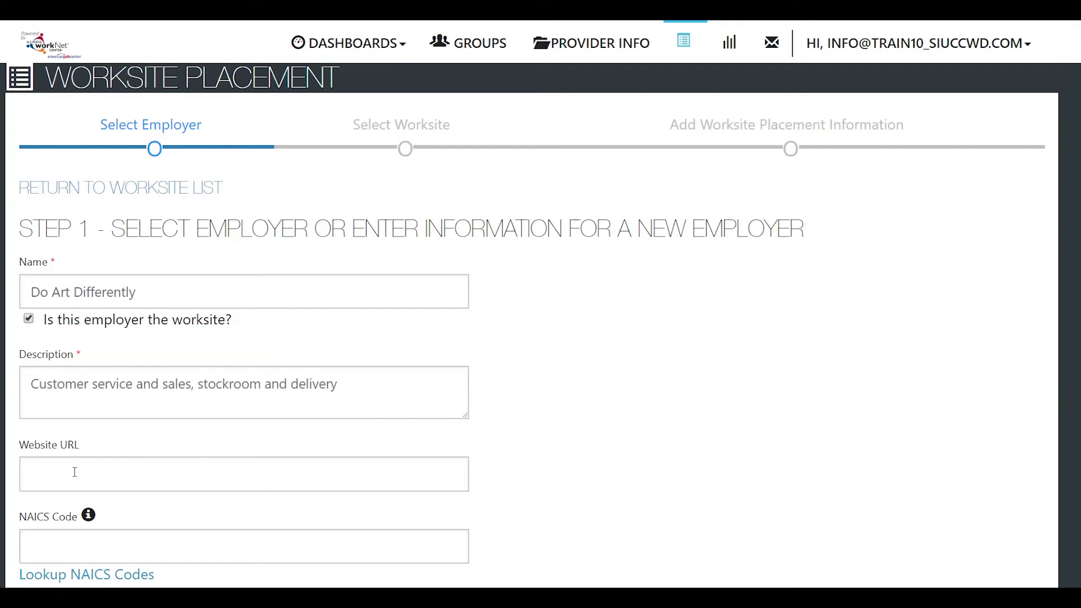
pyautogui.scroll(-3, 75, 471)
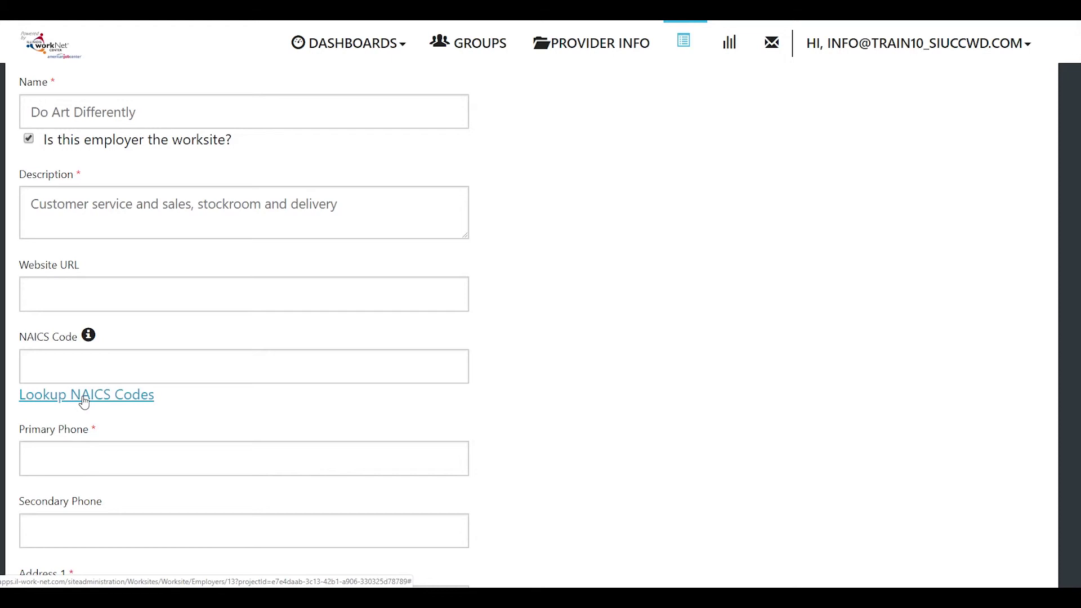
# Step: Search NAICS codes for delivery and select 4922 - Local Messengers and Local Delivery
pyautogui.click(84, 401)
pyautogui.click(399, 197)
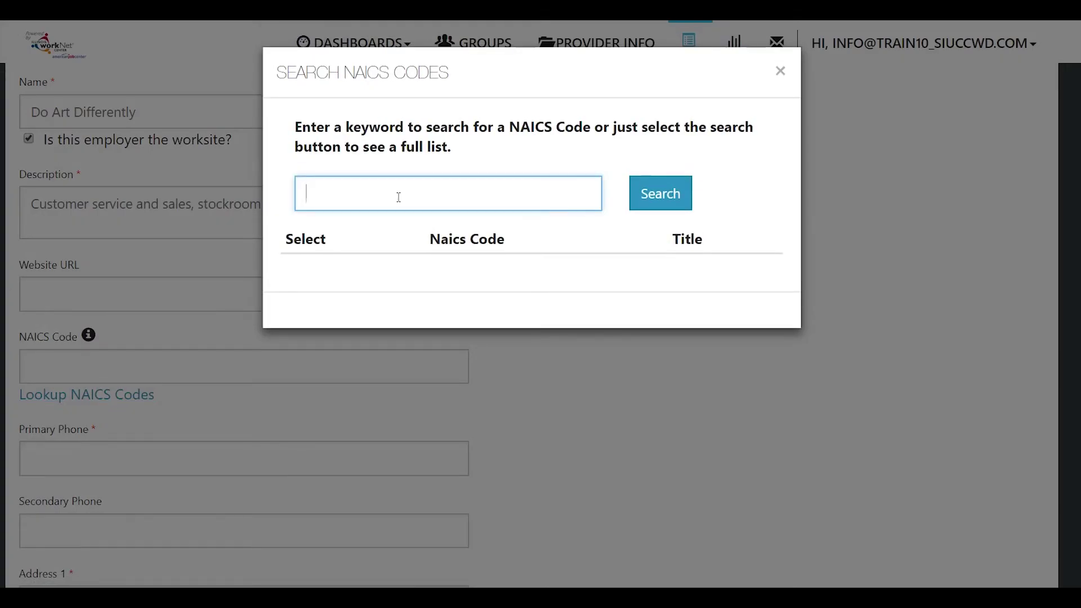
pyautogui.write('delivry')
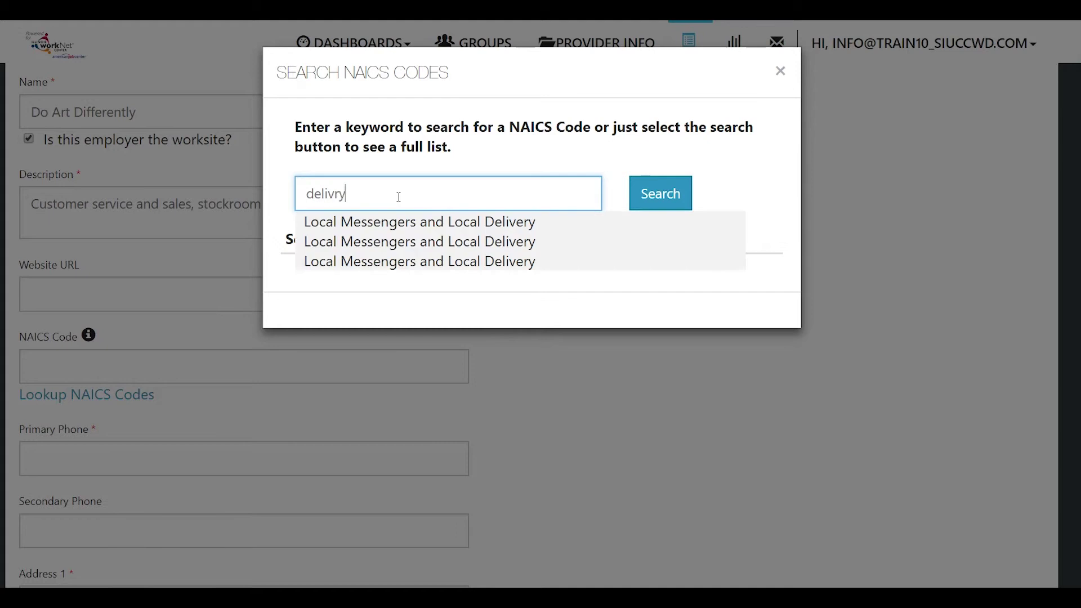
pyautogui.press('Escape')
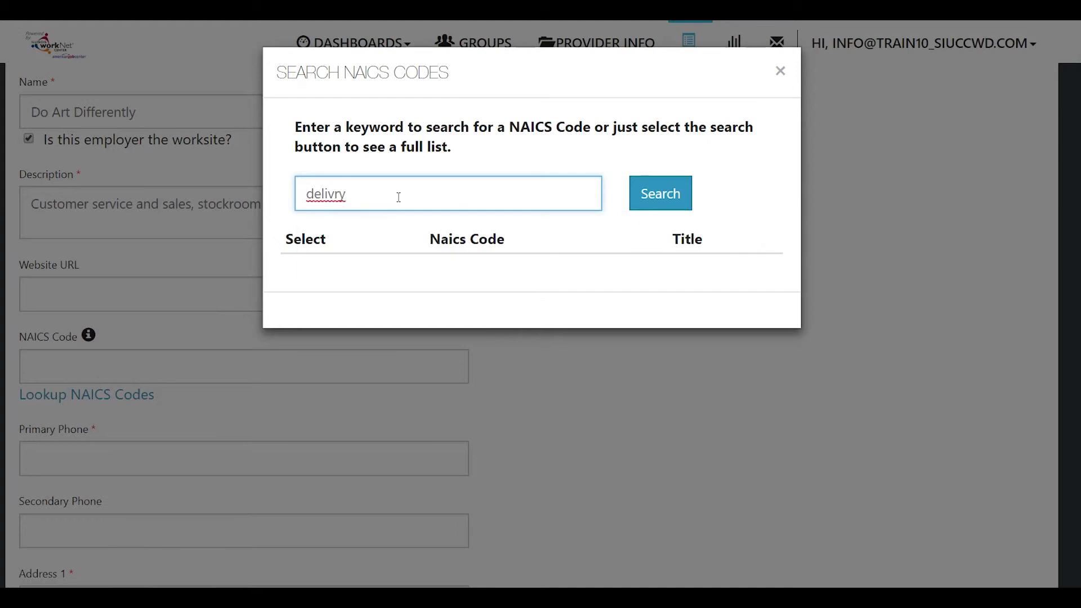
pyautogui.click(670, 202)
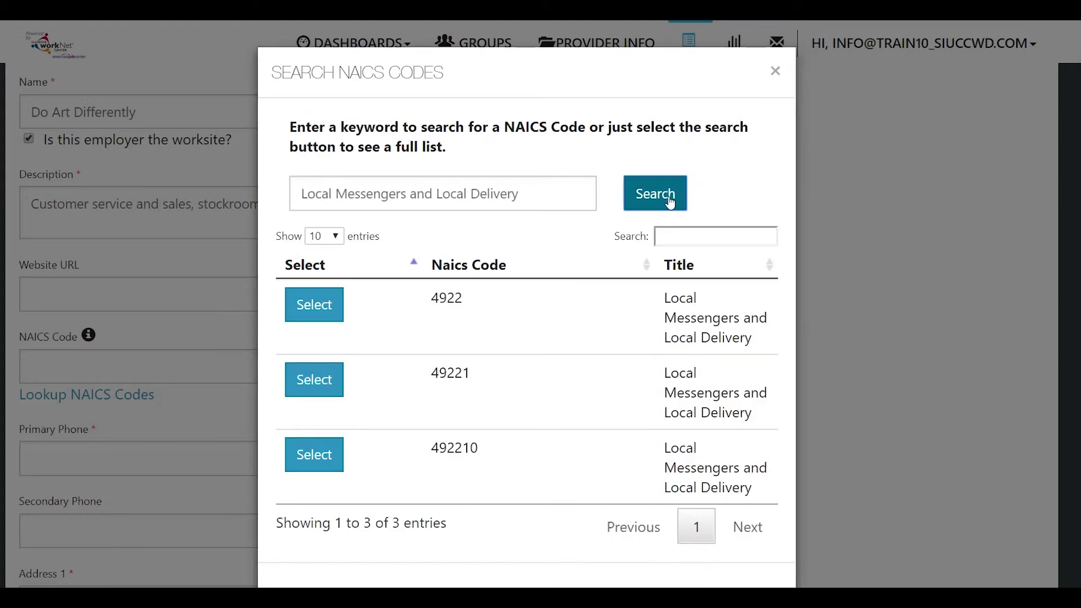
pyautogui.click(322, 304)
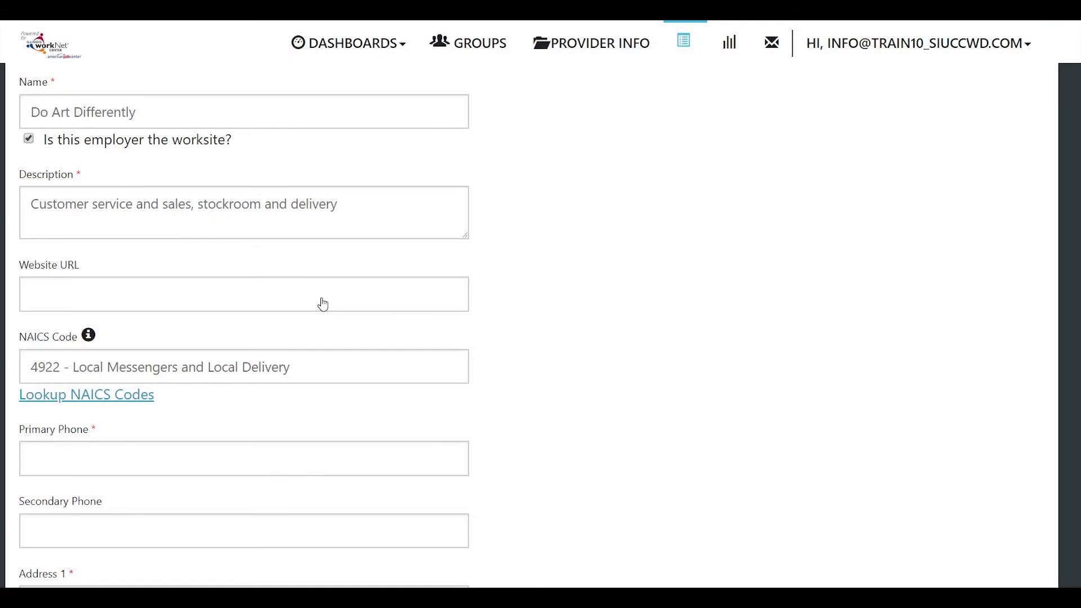
# Step: Enter the employer's primary phone number and street address, accepting the suggested city, state and ZIP
pyautogui.click(147, 458)
pyautogui.scroll(-3, 134, 343)
pyautogui.scroll(-2, 135, 345)
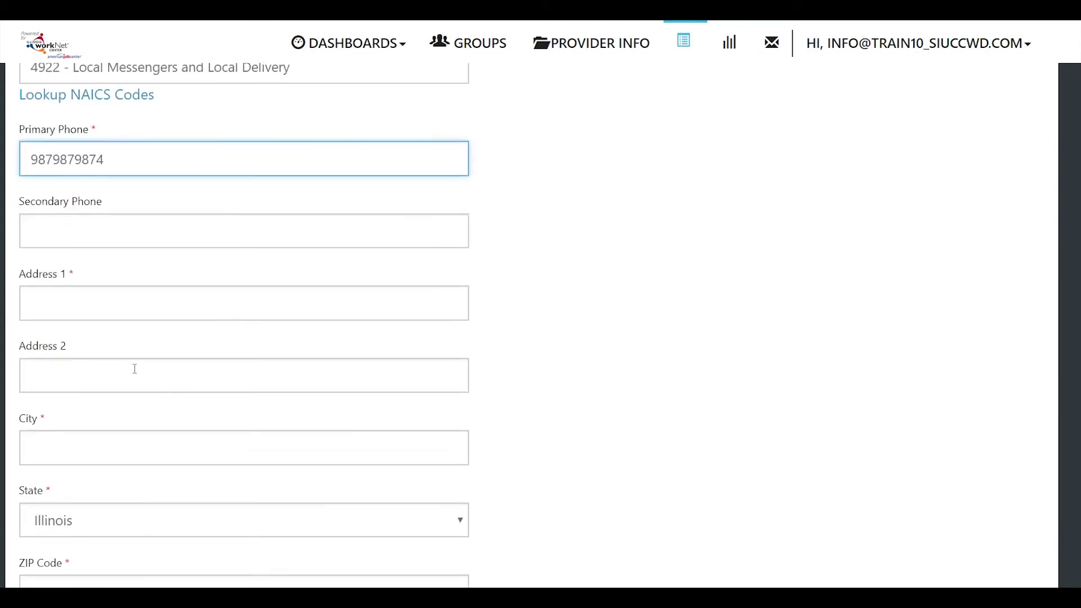
pyautogui.click(129, 300)
pyautogui.press('Tab')
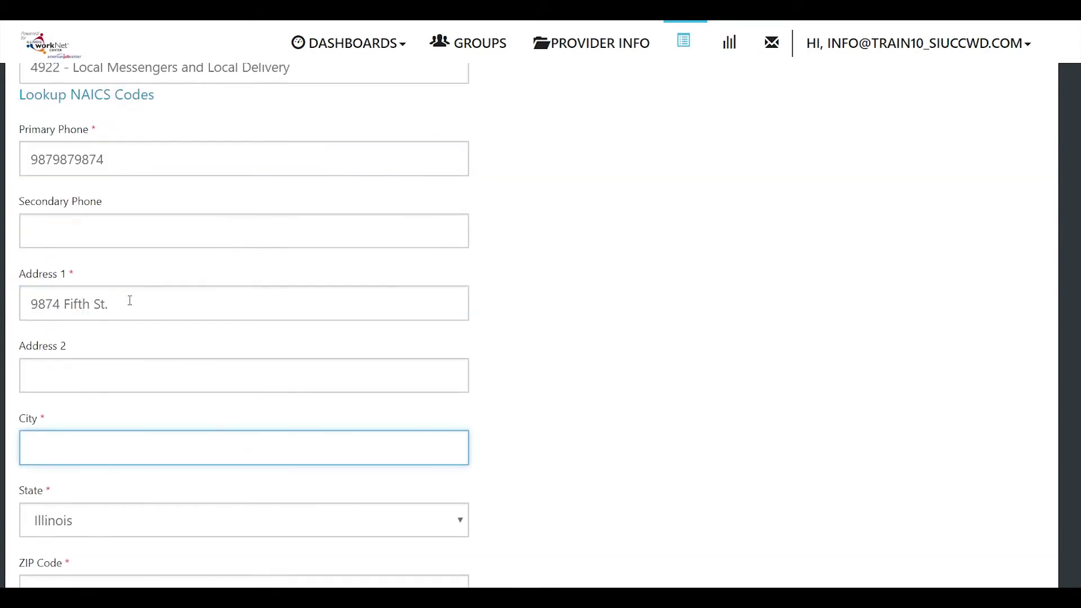
pyautogui.write('Chicago')
pyautogui.click(130, 302)
pyautogui.scroll(-3, 90, 505)
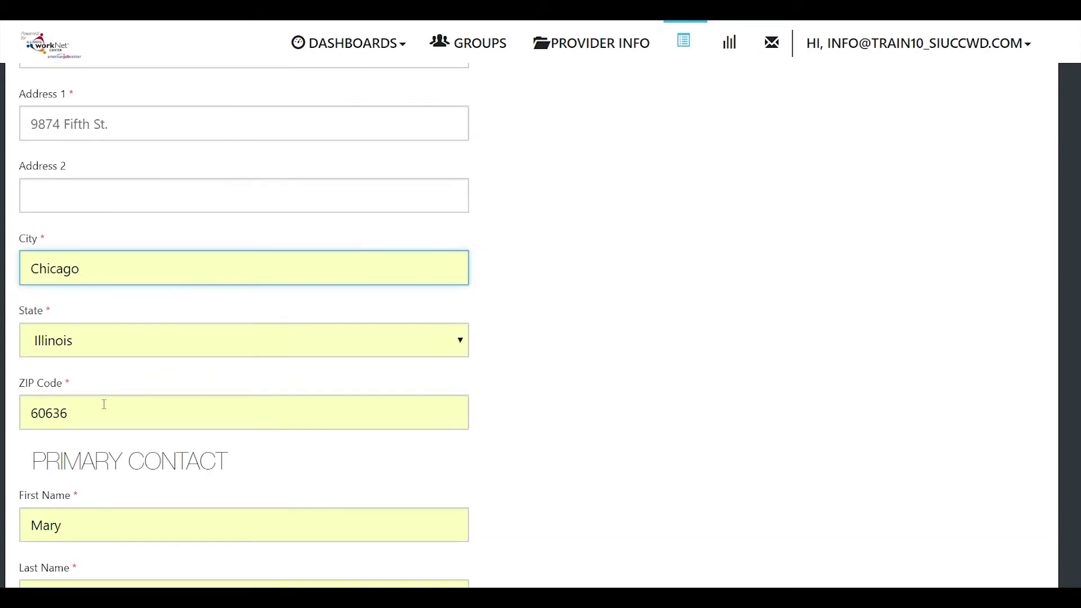
pyautogui.scroll(-3, 105, 428)
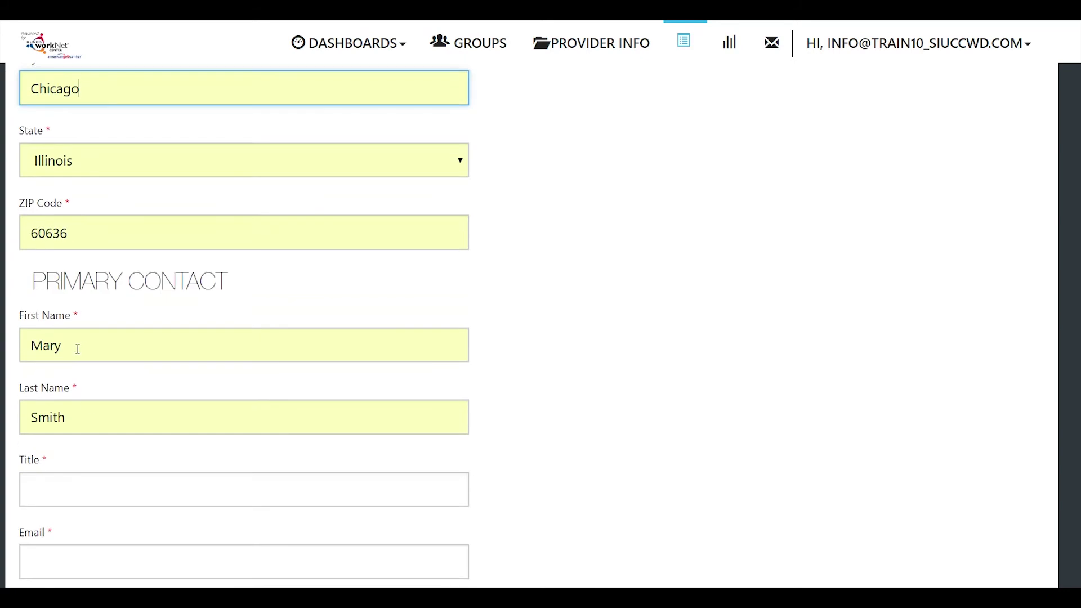
# Step: Give the primary contact the title Owner plus an e-mail and phone number, then proceed to Step 3
pyautogui.click(116, 495)
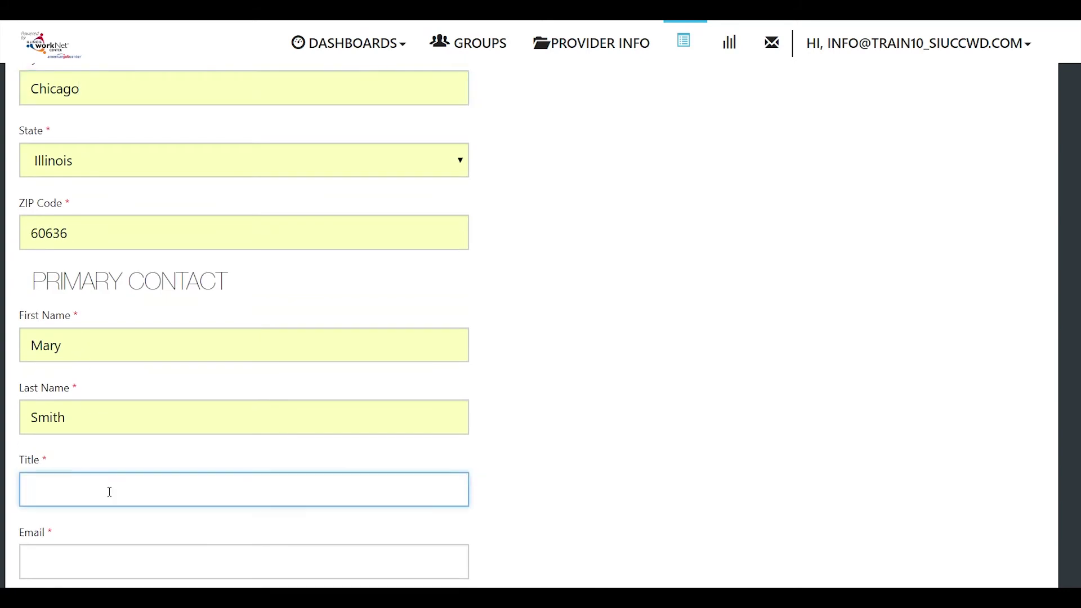
pyautogui.write('Owner')
pyautogui.scroll(-2, 110, 493)
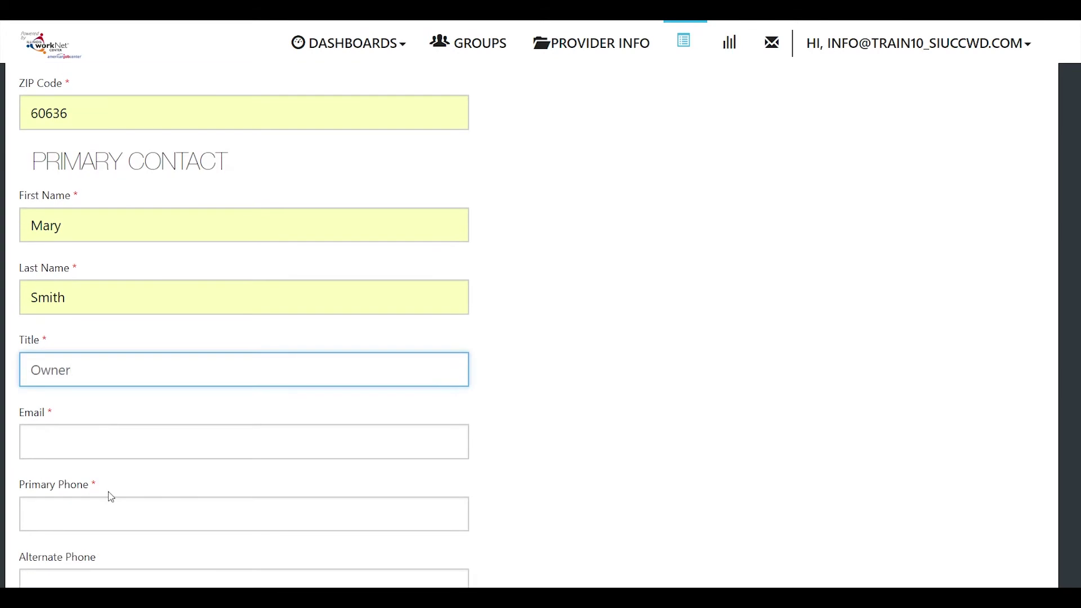
pyautogui.click(108, 441)
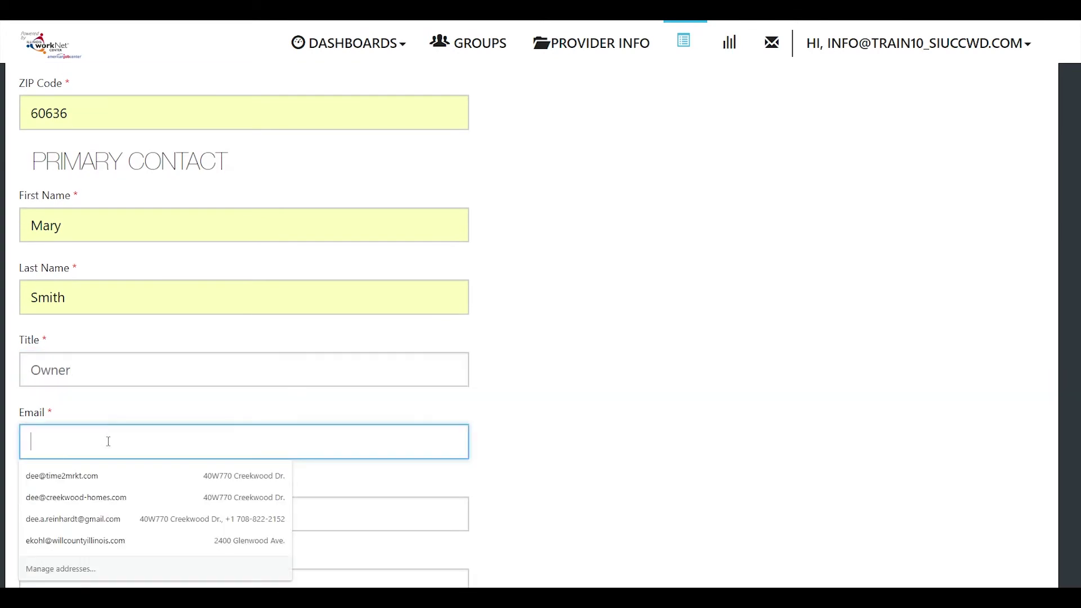
pyautogui.click(103, 510)
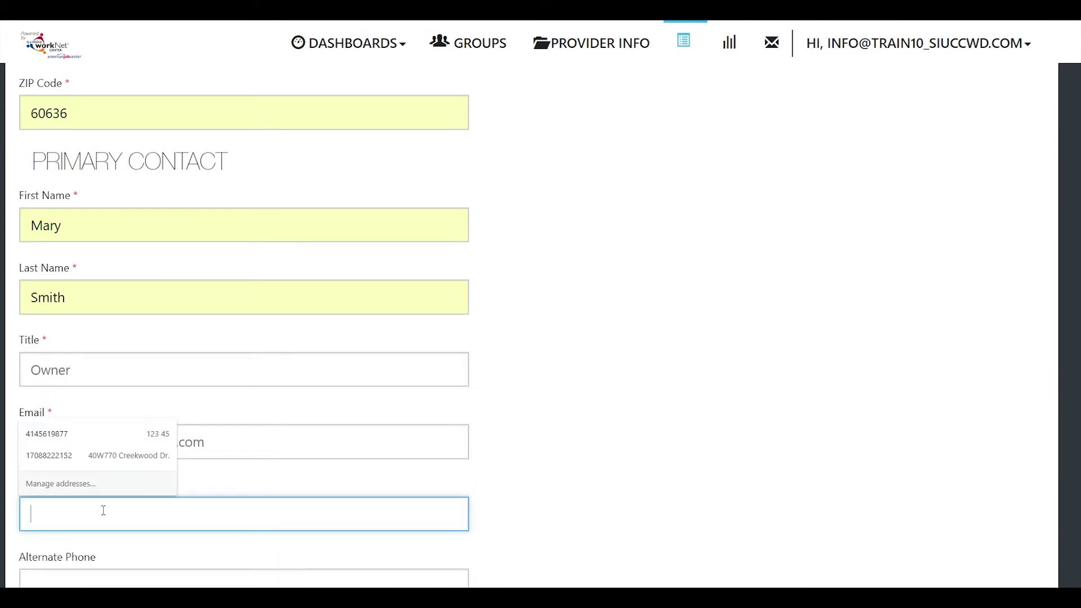
pyautogui.scroll(-3, 103, 510)
pyautogui.click(128, 493)
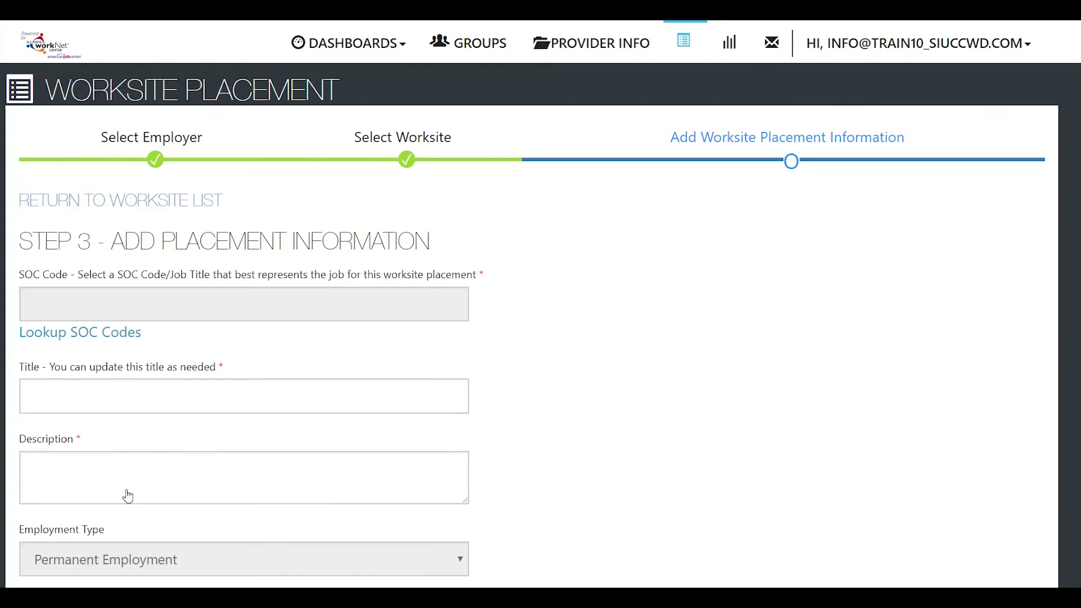
# Step: Select SOC code Light Truck or Delivery Services Drivers and describe the job as 'light truck delivery and sales'
pyautogui.click(119, 337)
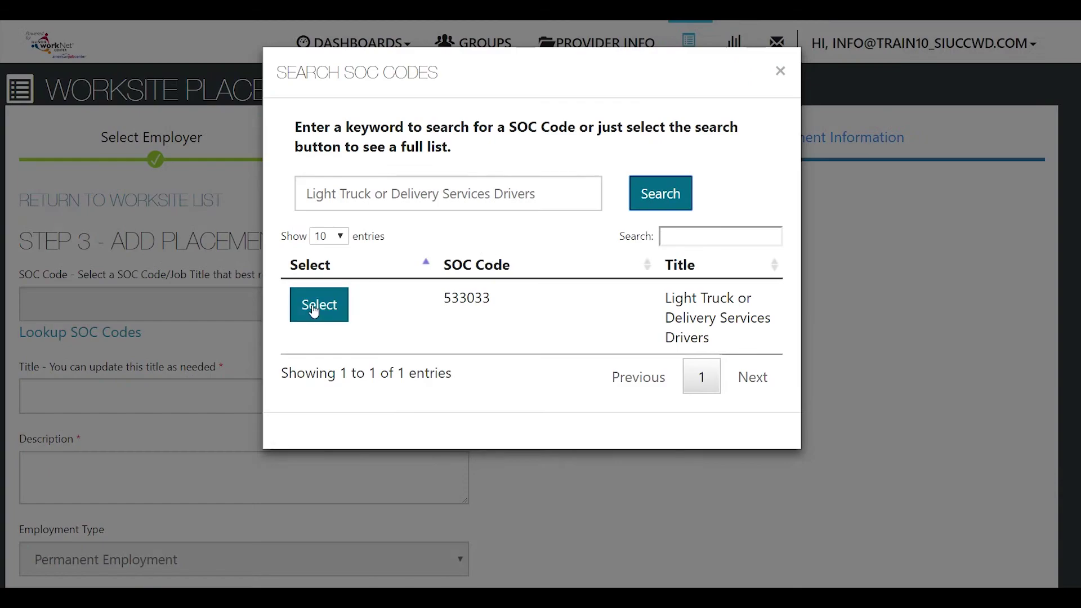
pyautogui.click(316, 304)
pyautogui.scroll(-3, 316, 330)
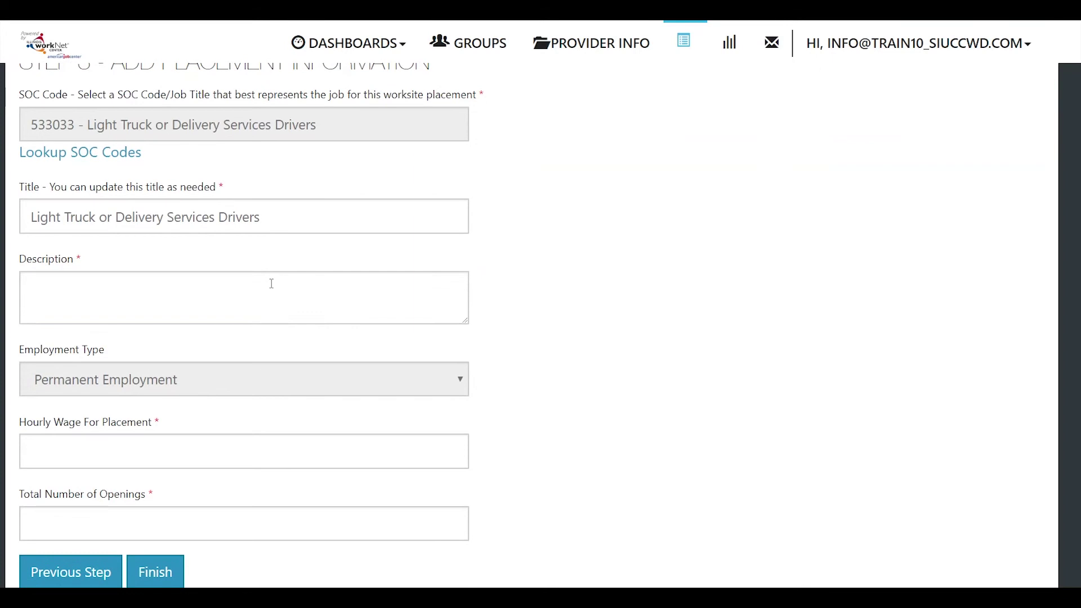
pyautogui.click(272, 284)
pyautogui.write('light truck delivery and sales')
# Step: Enter a 12.50 hourly wage and 10 openings, then finish the placement
pyautogui.scroll(-2, 294, 420)
pyautogui.click(242, 368)
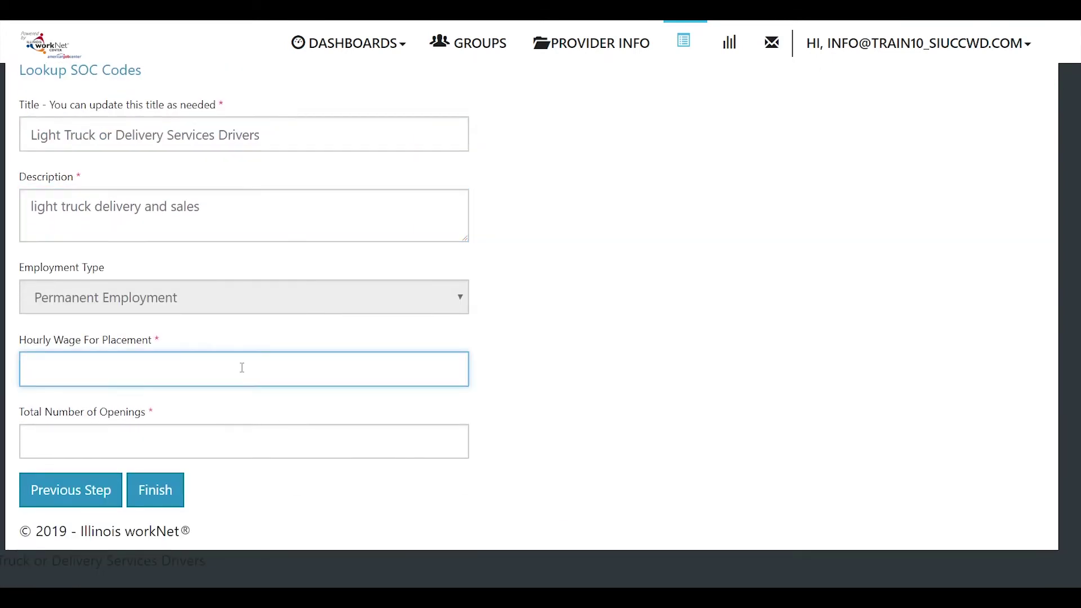
pyautogui.write('12.50')
pyautogui.click(266, 434)
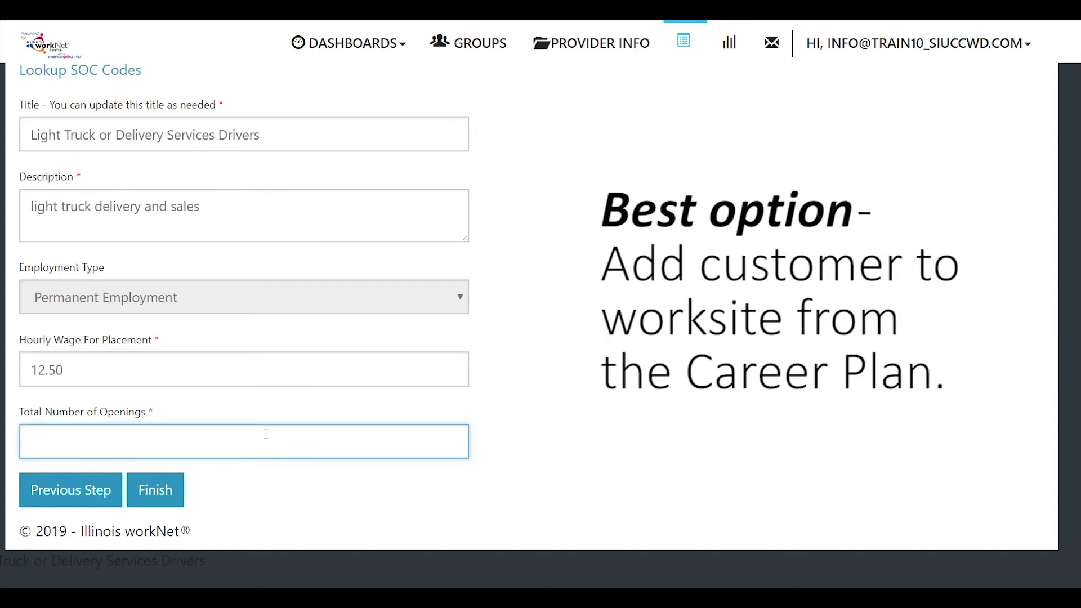
pyautogui.write('10')
pyautogui.click(162, 494)
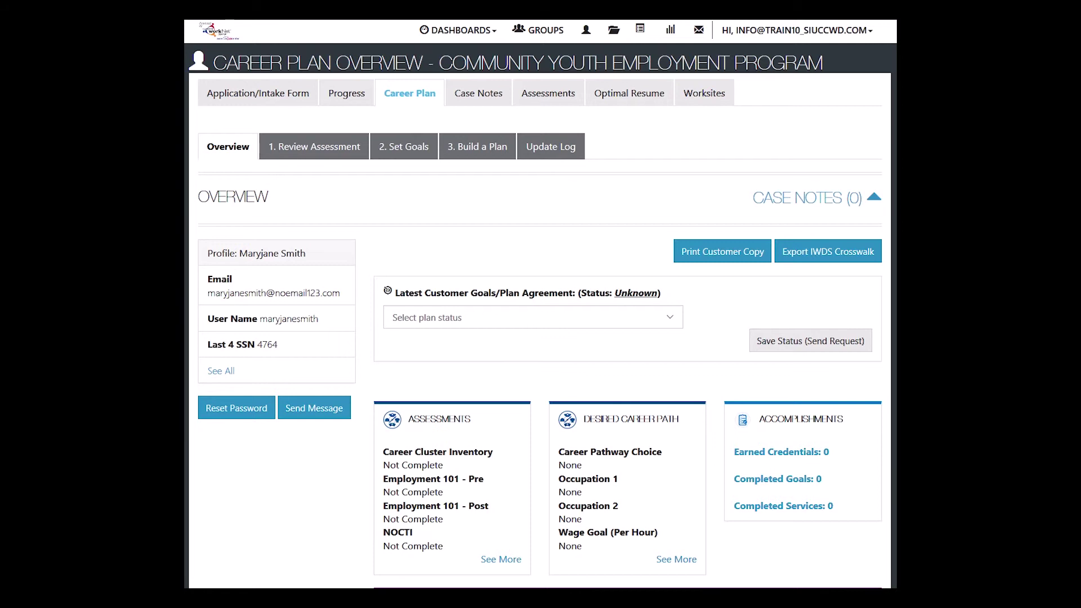
# Step: Go to the customer's Career Plan Set Goals step showing four Not Started goals
pyautogui.click(331, 152)
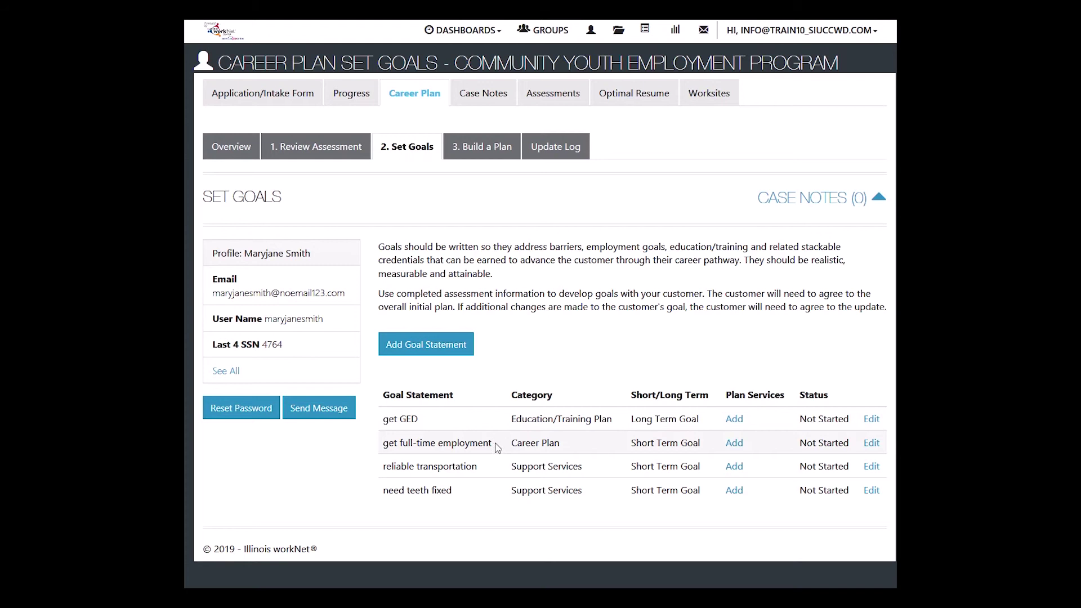
# Step: In Build a Plan, filter recommendations to Employment and add 'Start permanent employment as part of this program'
pyautogui.click(491, 150)
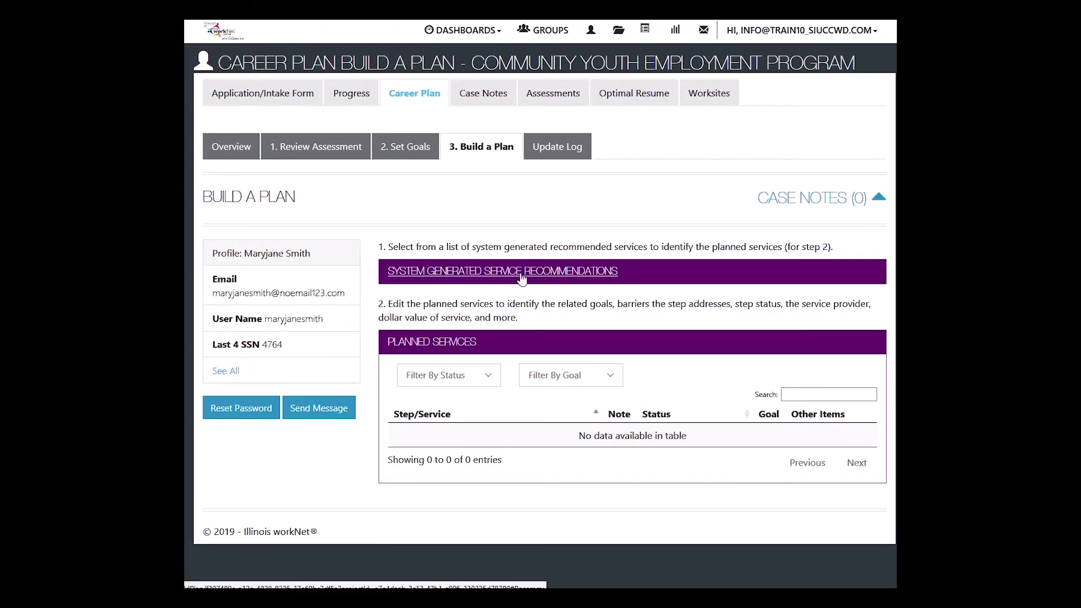
pyautogui.click(522, 272)
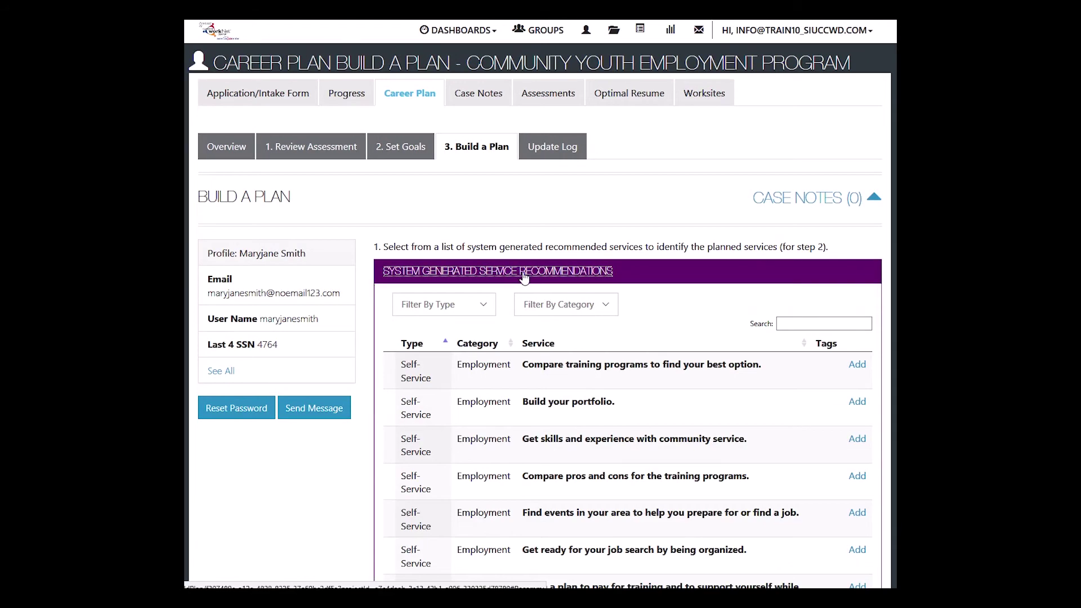
pyautogui.click(612, 306)
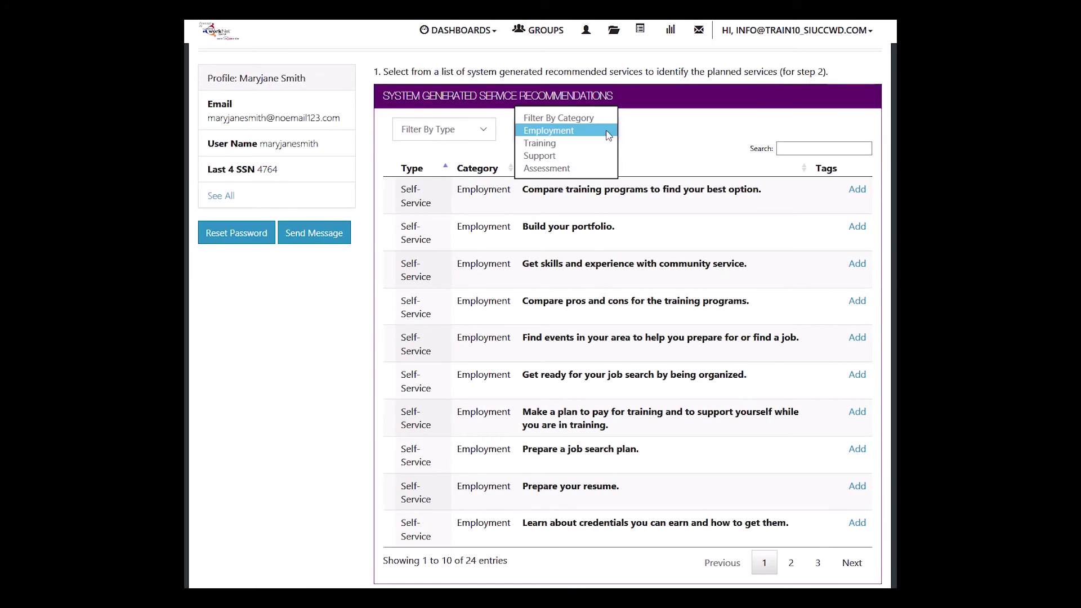
pyautogui.click(576, 133)
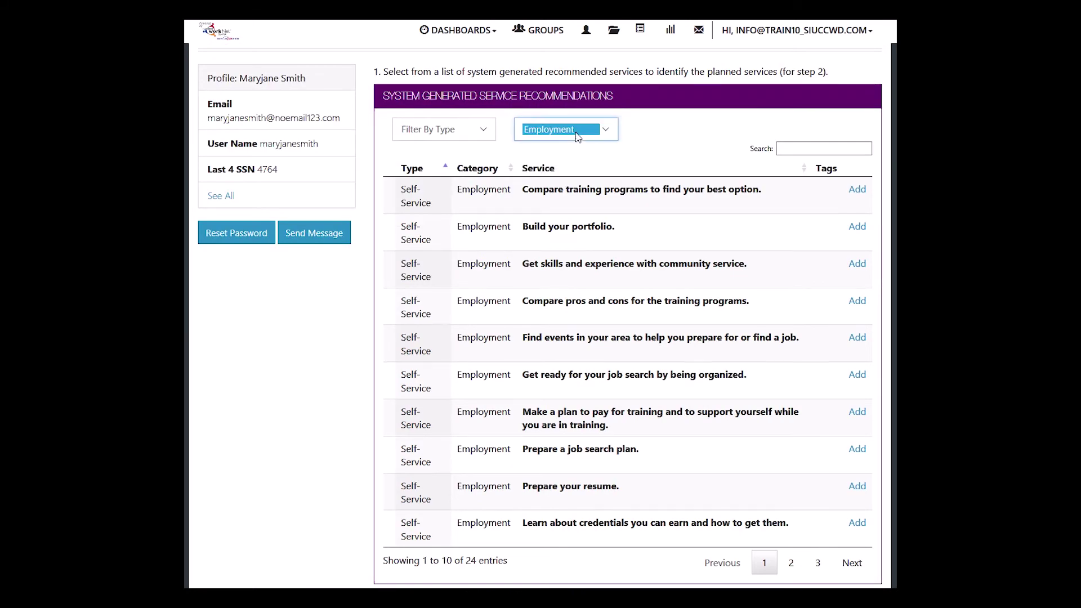
pyautogui.click(791, 563)
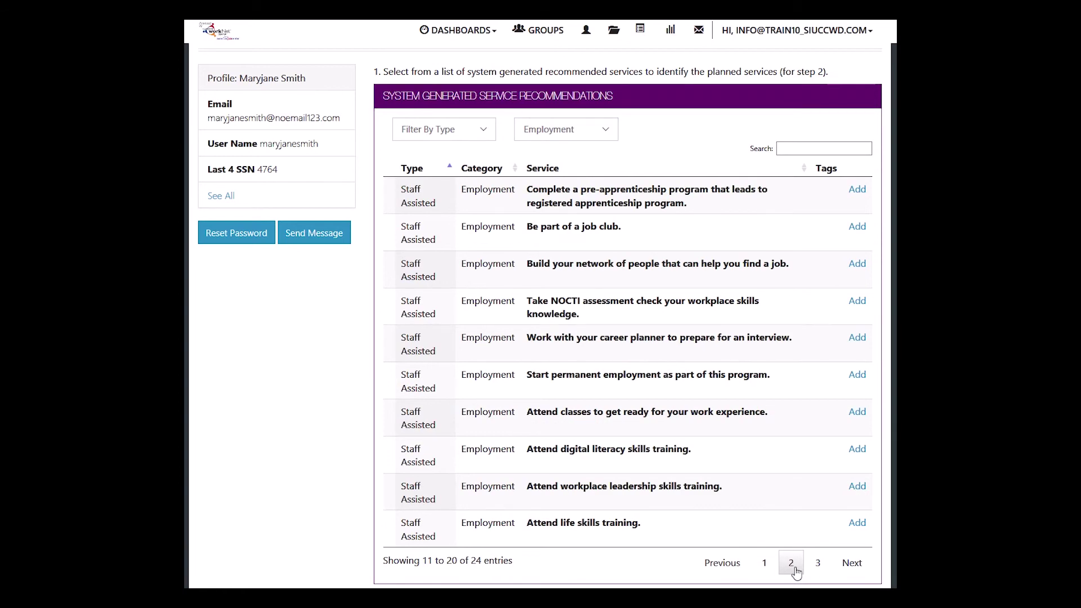
pyautogui.click(859, 377)
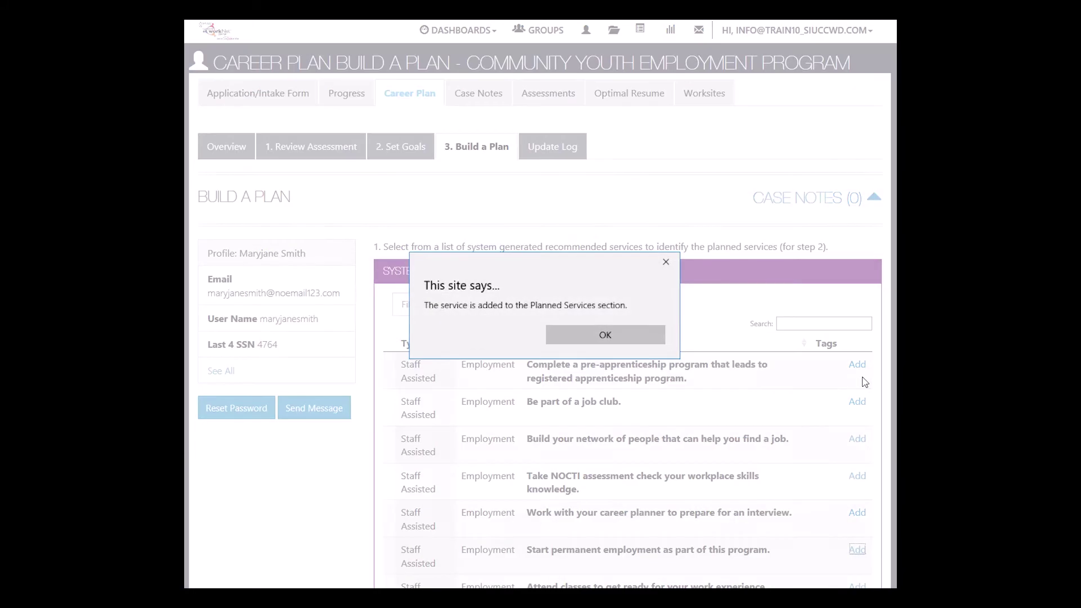
pyautogui.click(611, 332)
pyautogui.scroll(-8, 613, 336)
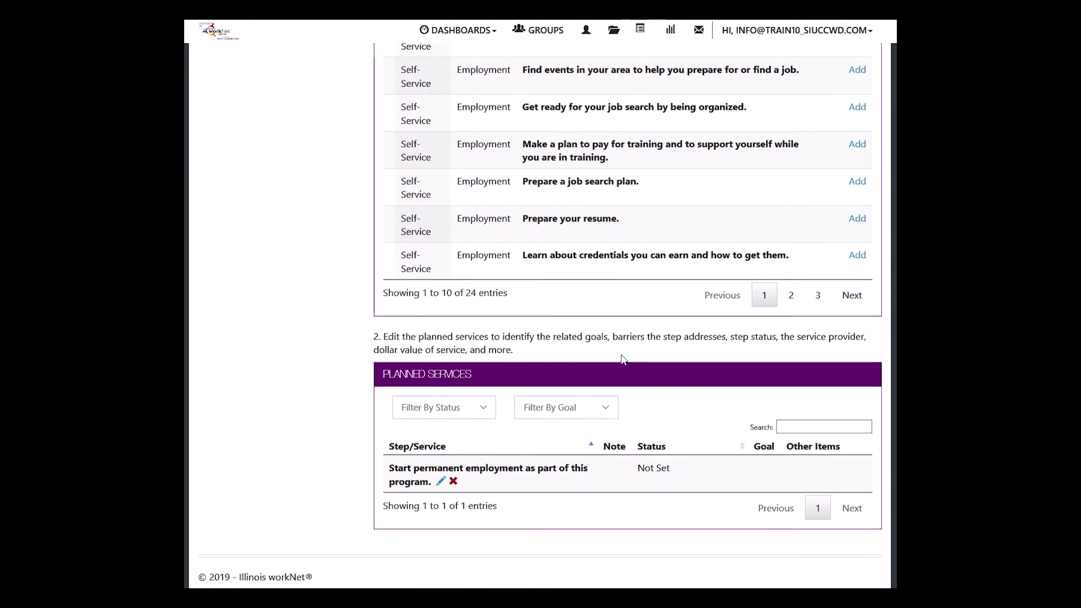
# Step: Edit the permanent-employment service, link it to the goal get full-time employment, and page to the second job list
pyautogui.click(440, 477)
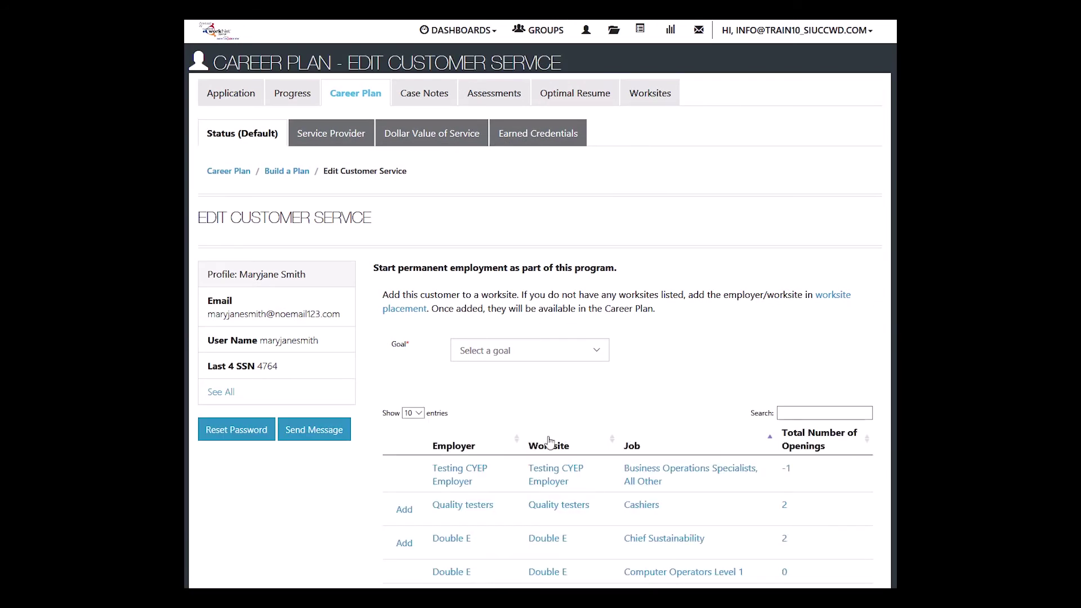
pyautogui.scroll(-2, 550, 442)
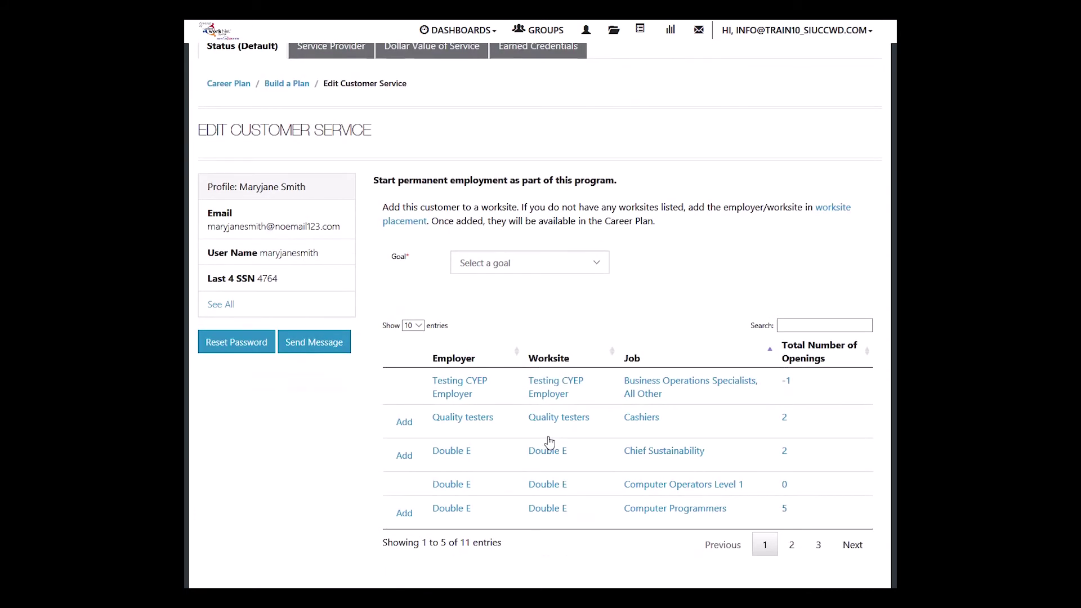
pyautogui.click(573, 263)
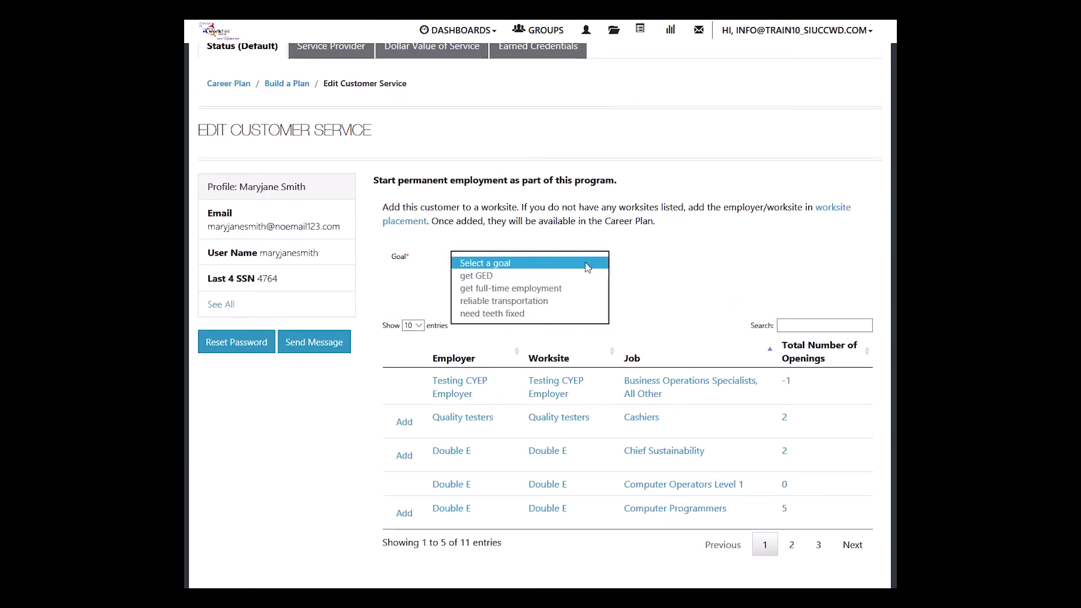
pyautogui.click(524, 289)
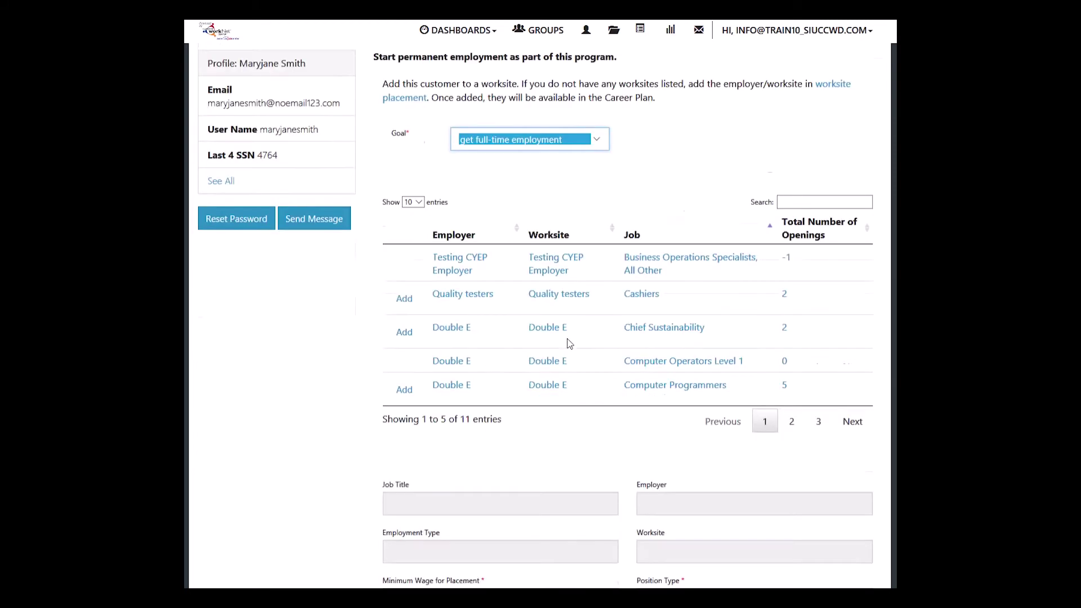
pyautogui.scroll(-2, 566, 339)
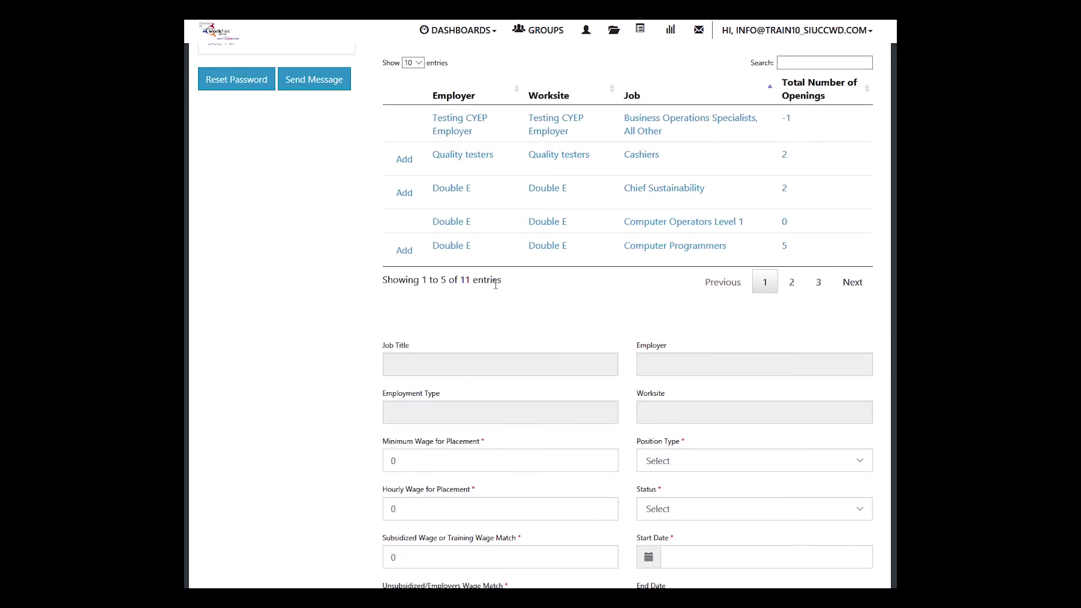
pyautogui.click(792, 282)
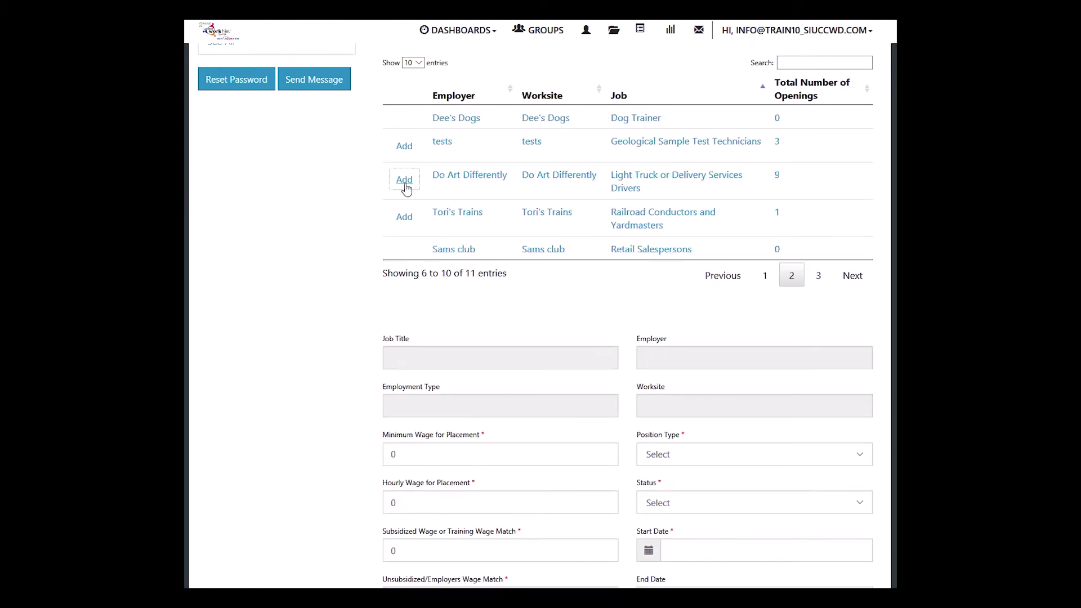
# Step: Attach the Do Art Differently delivery job and enter 12.50 minimum wage and 7.75 subsidized wage
pyautogui.click(406, 188)
pyautogui.scroll(-1, 407, 188)
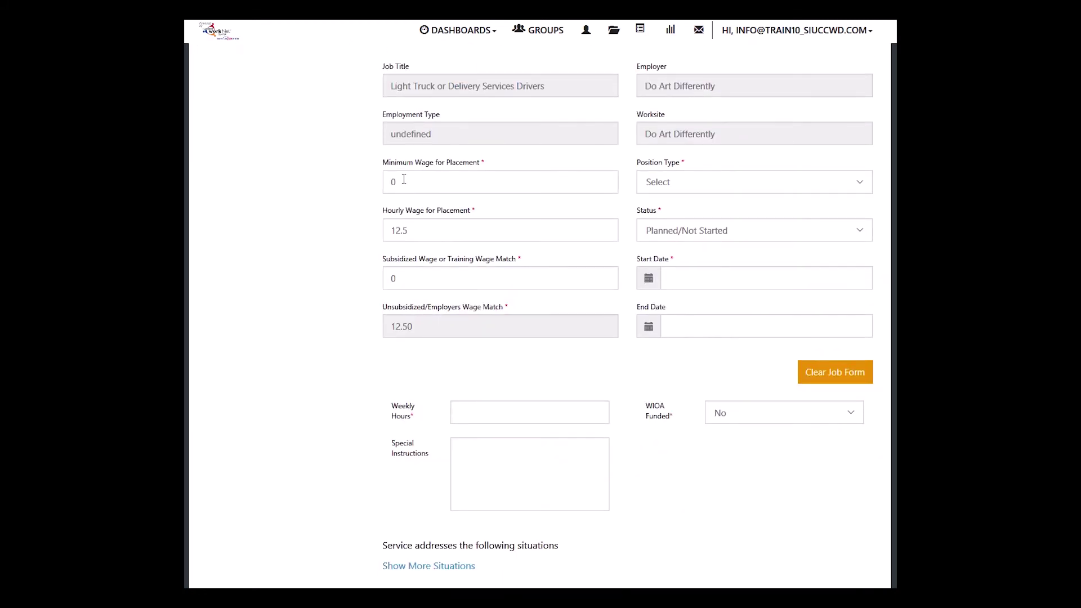
pyautogui.click(402, 182)
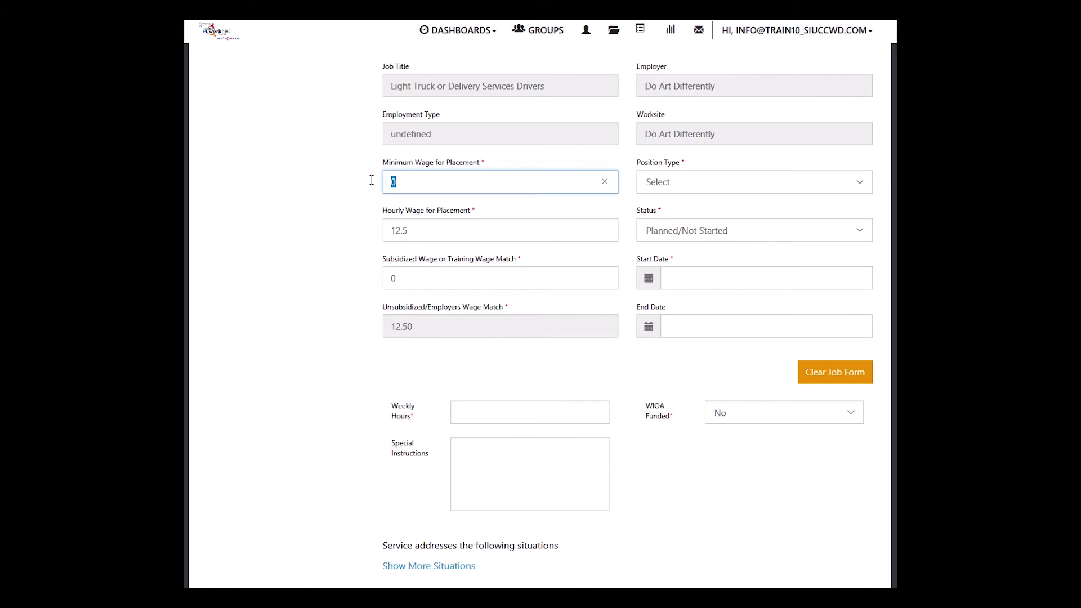
pyautogui.write('12.50')
pyautogui.click(405, 282)
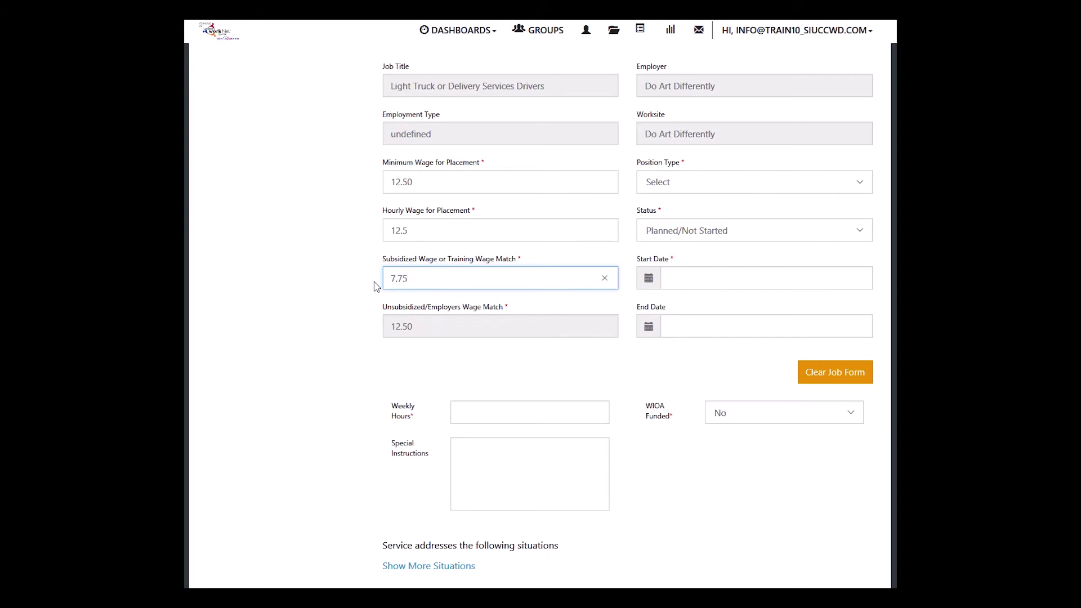
pyautogui.press('Tab')
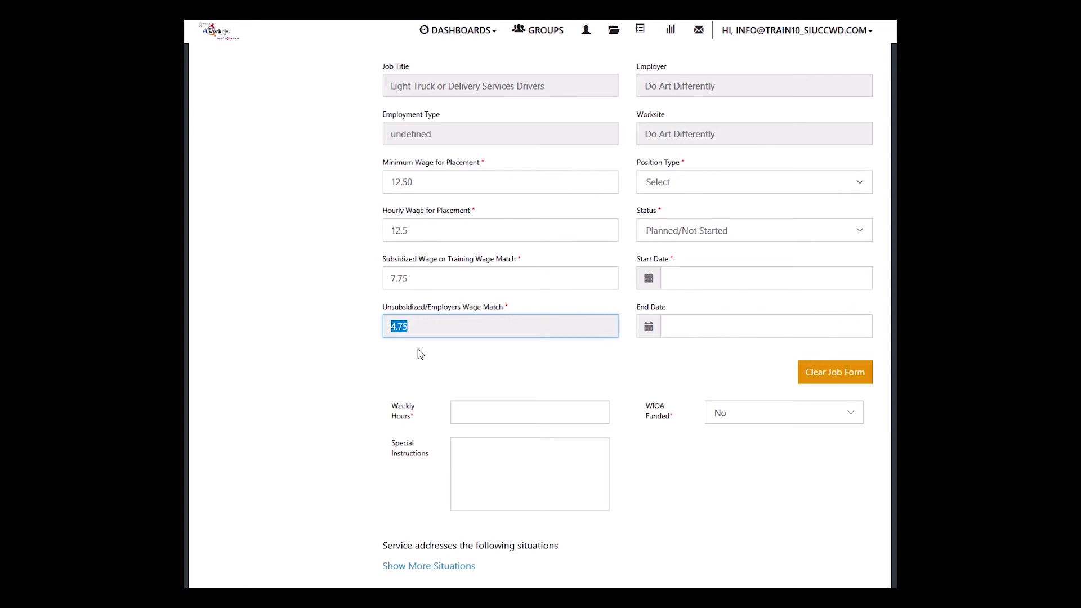
# Step: Set position Part Time, status Started (Open), start date 06/17/2019 and 20 weekly hours
pyautogui.click(790, 187)
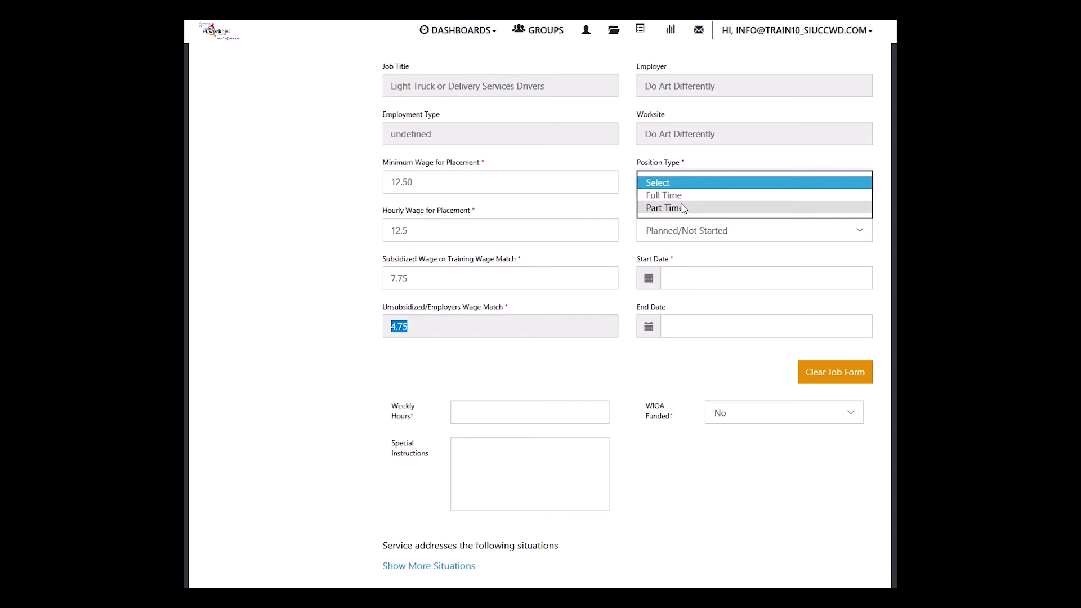
pyautogui.click(680, 208)
pyautogui.click(711, 237)
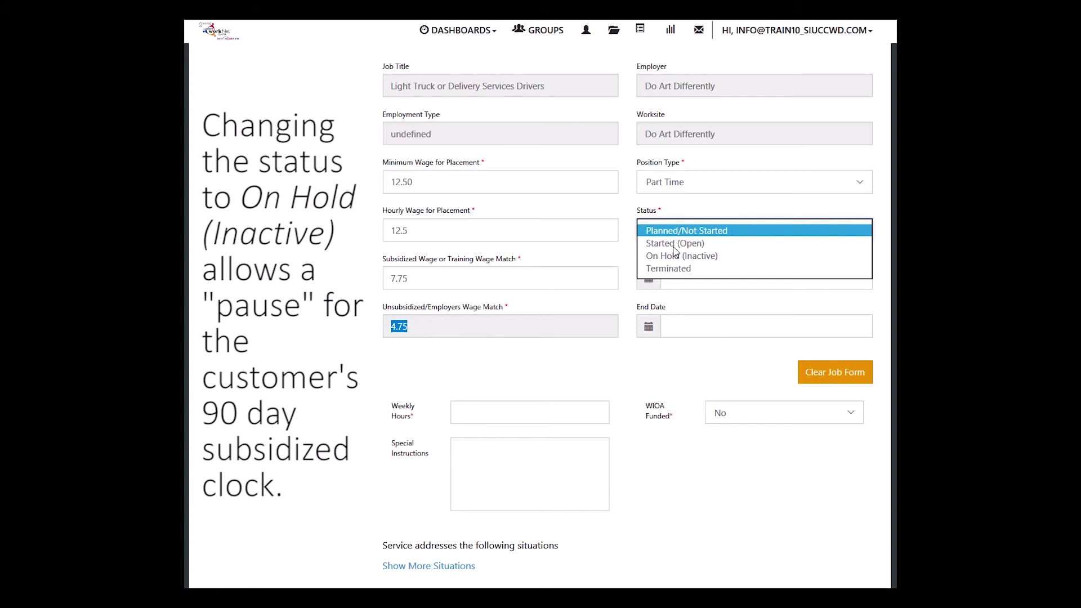
pyautogui.click(673, 248)
pyautogui.click(698, 402)
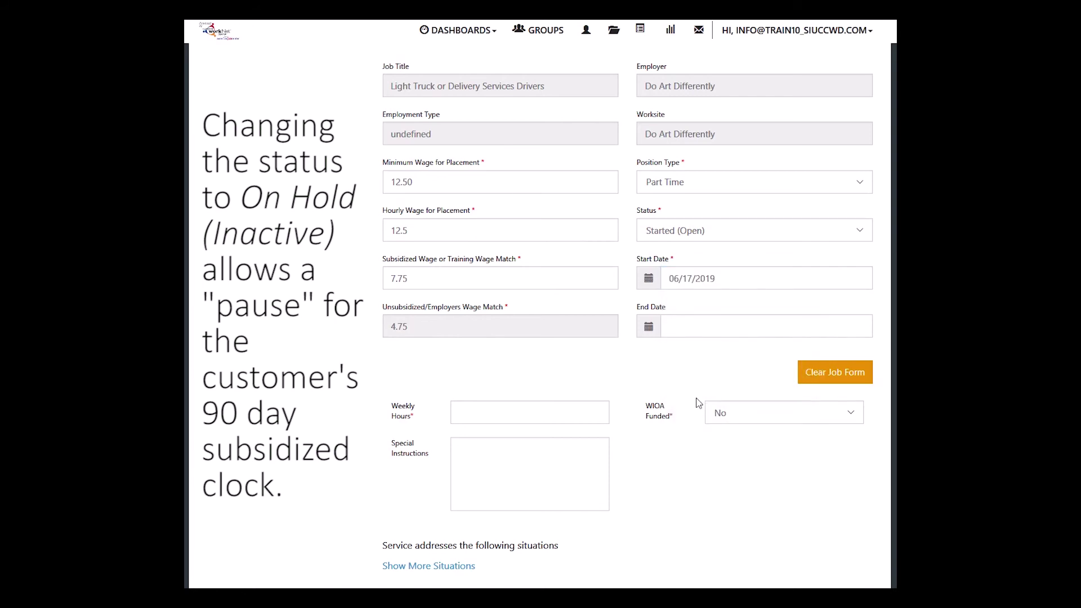
pyautogui.click(503, 407)
pyautogui.write('20')
pyautogui.scroll(-2, 620, 459)
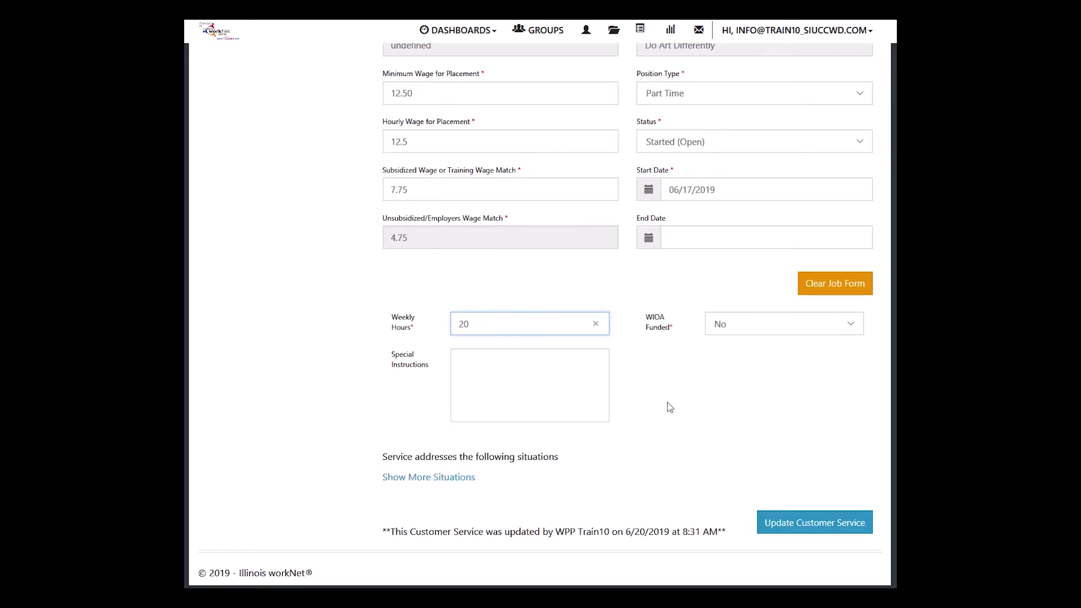
# Step: Mark Limited Work History/Experience as an addressed barrier and save the customer service
pyautogui.click(445, 486)
pyautogui.scroll(-3, 664, 441)
pyautogui.scroll(-4, 665, 441)
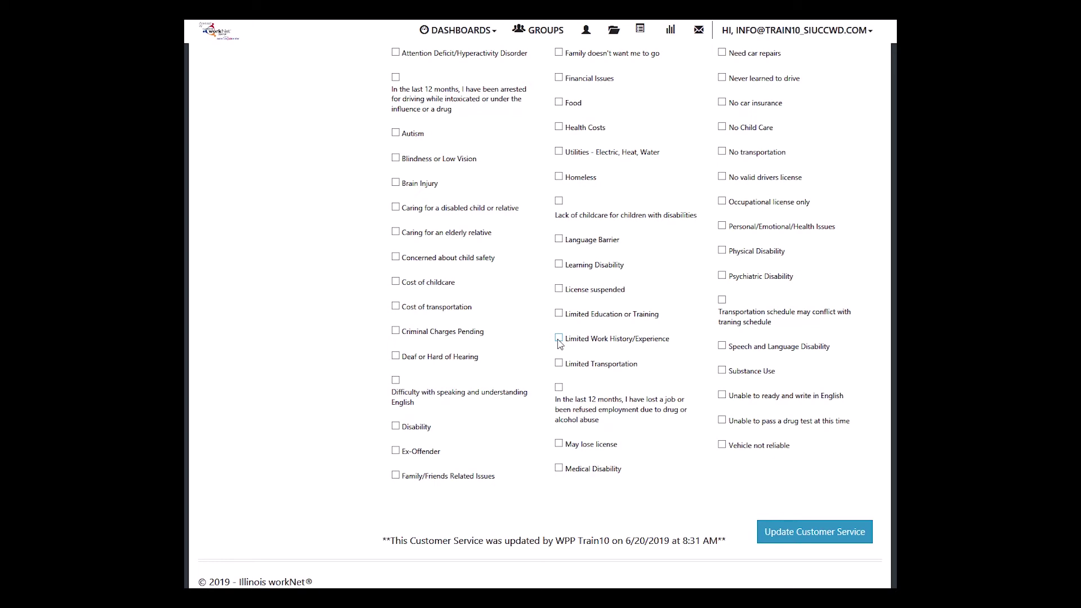
pyautogui.click(559, 339)
pyautogui.click(805, 537)
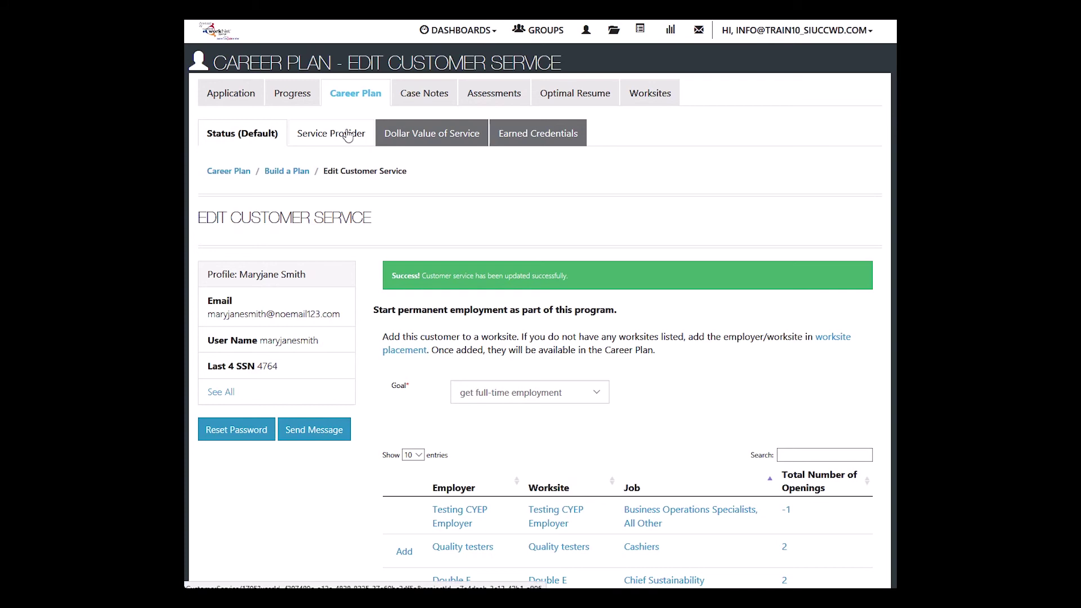
# Step: In Build a Plan, change the permanent employment service's Subsidized Wage from 7.75 to 0 and update it
pyautogui.click(351, 95)
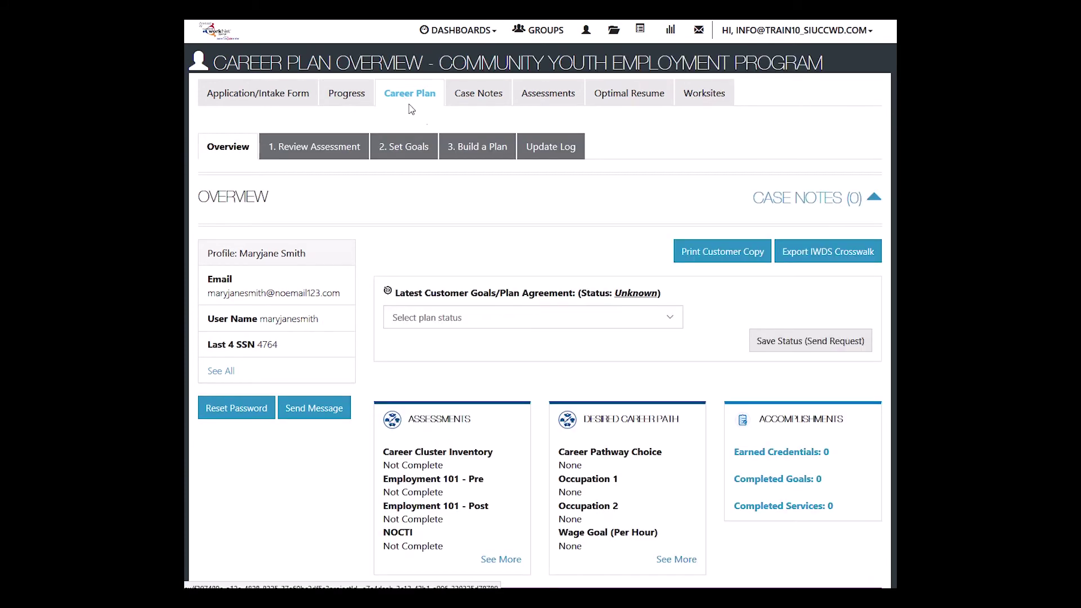
pyautogui.click(490, 148)
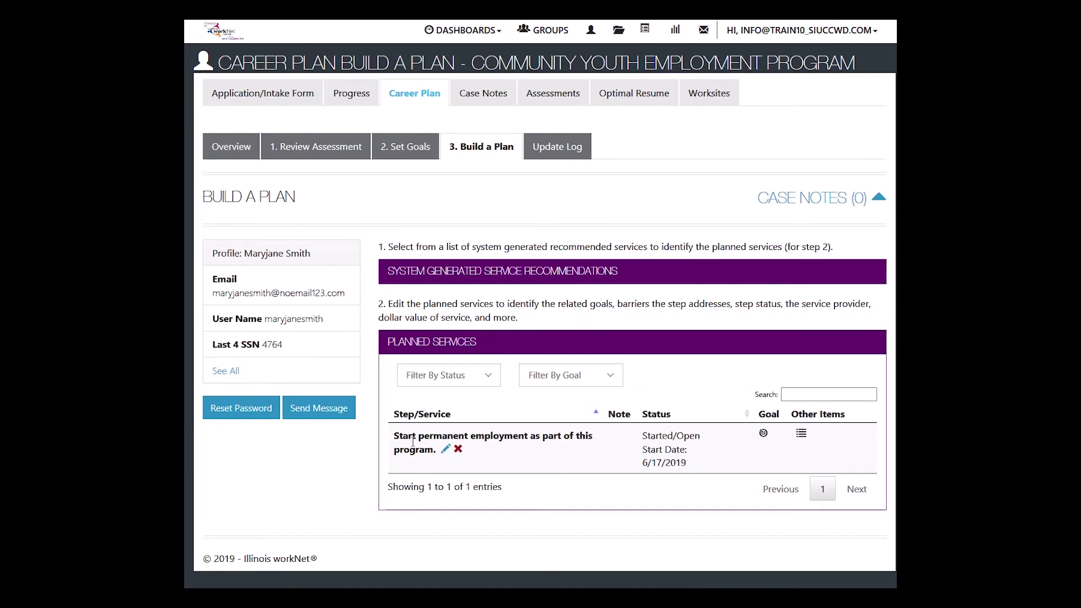
pyautogui.click(445, 449)
pyautogui.scroll(-4, 700, 417)
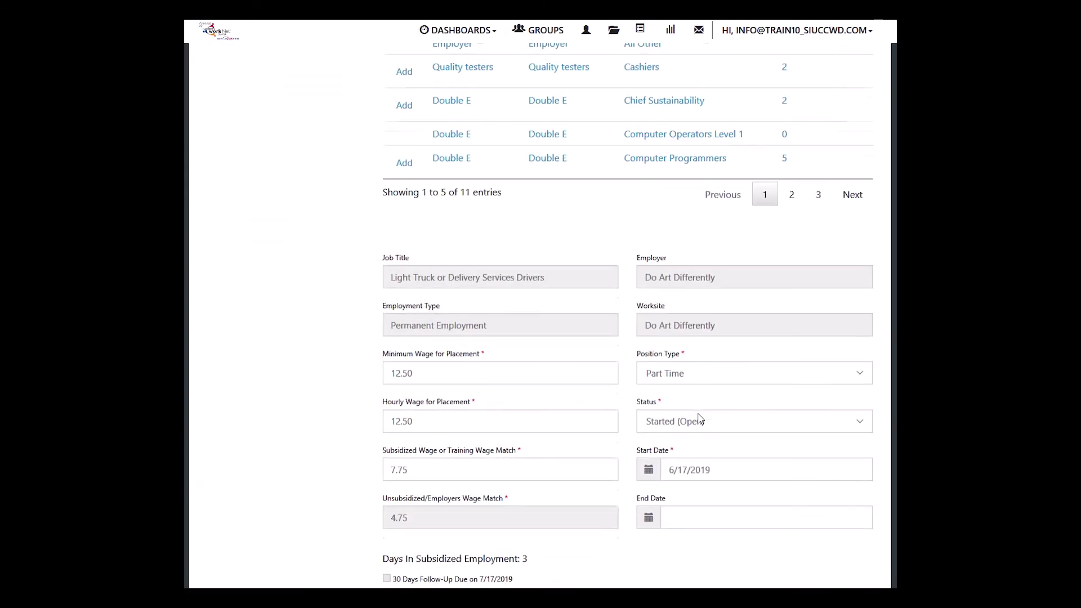
pyautogui.scroll(-5, 700, 419)
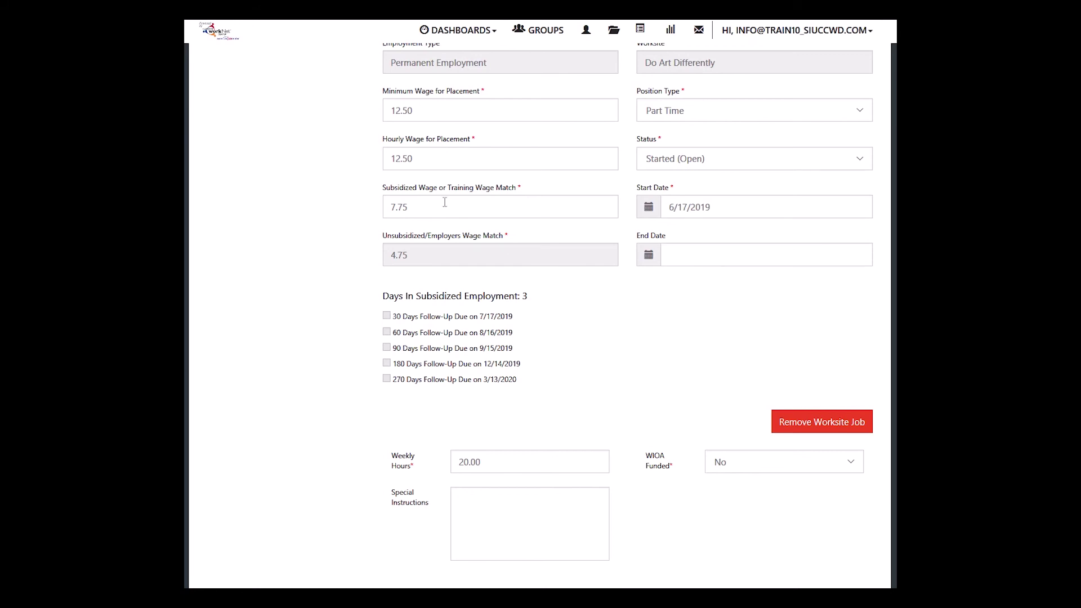
pyautogui.moveTo(414, 207); pyautogui.dragTo(387, 209)
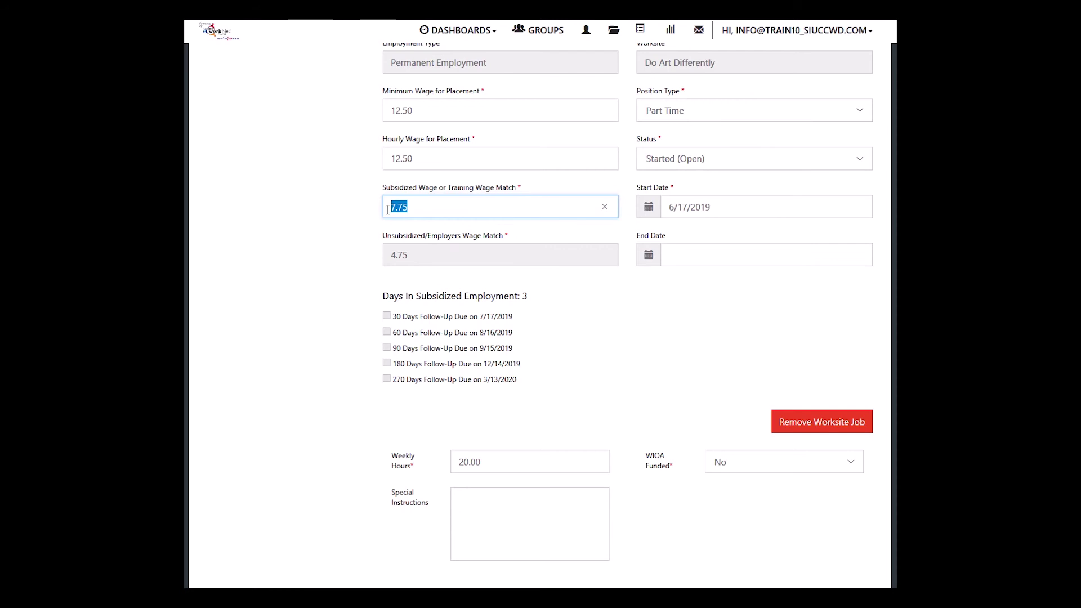
pyautogui.write('0')
pyautogui.scroll(-3, 364, 276)
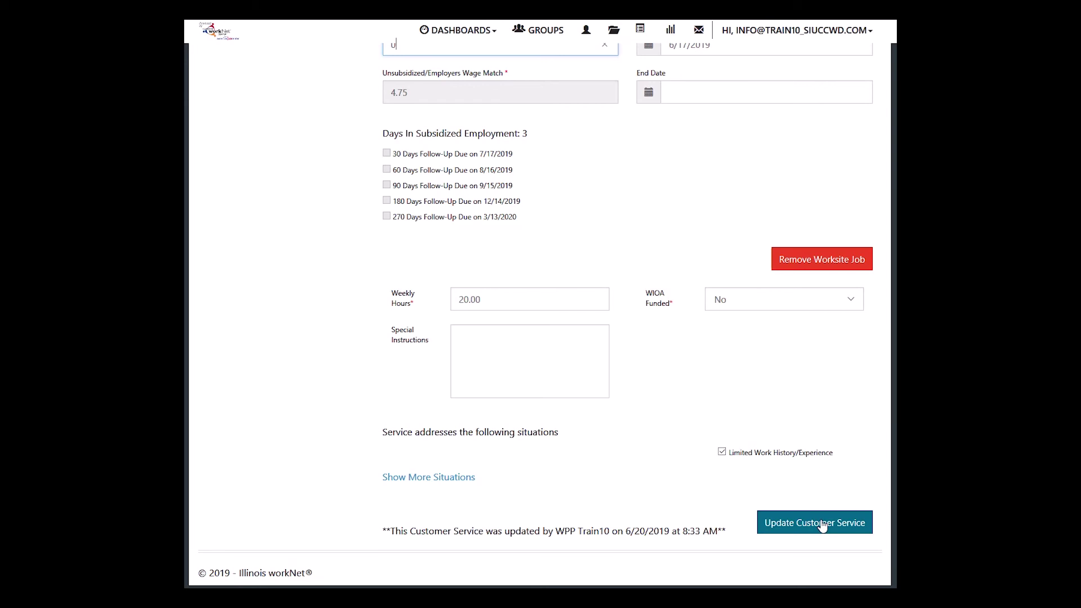
pyautogui.click(822, 524)
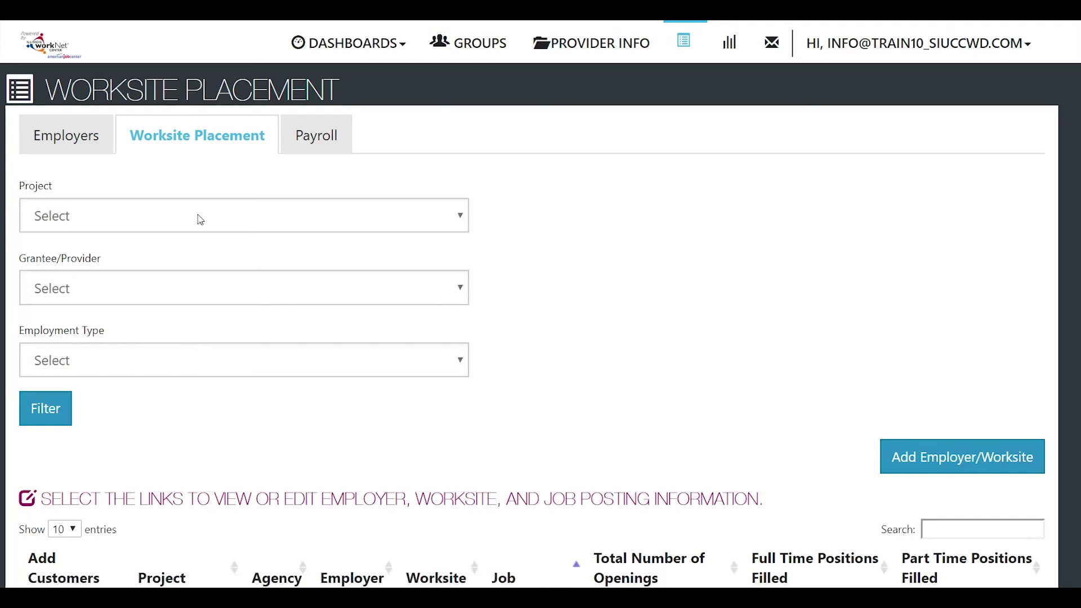
# Step: Filter the Worksite Placement list to the CYEP project and the grantee
pyautogui.click(200, 219)
pyautogui.click(49, 280)
pyautogui.click(46, 288)
pyautogui.scroll(-7, 400, 429)
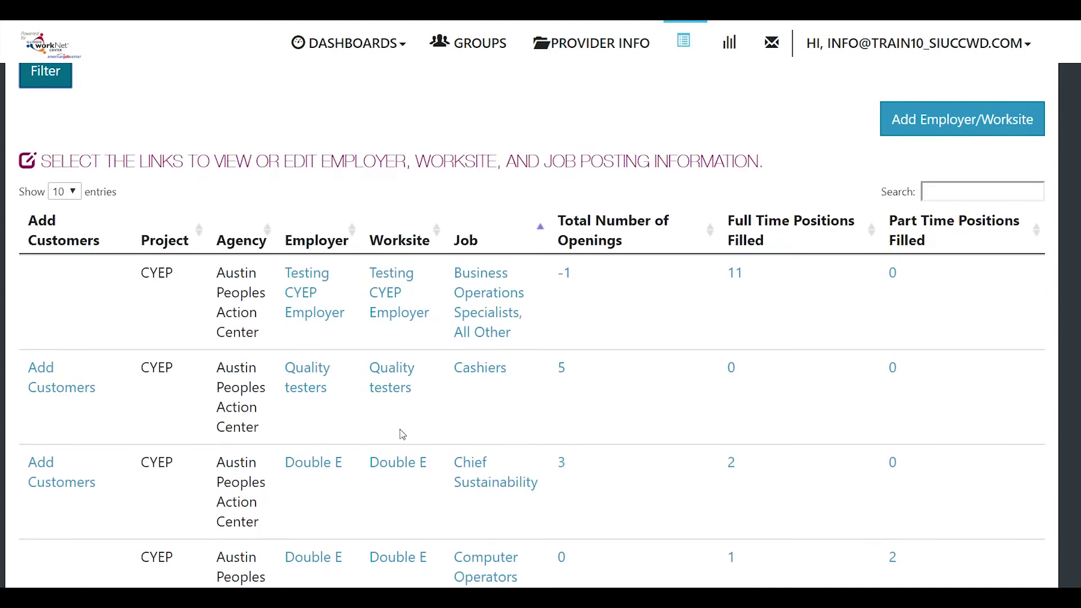
pyautogui.scroll(-1, 402, 434)
pyautogui.scroll(-3, 402, 433)
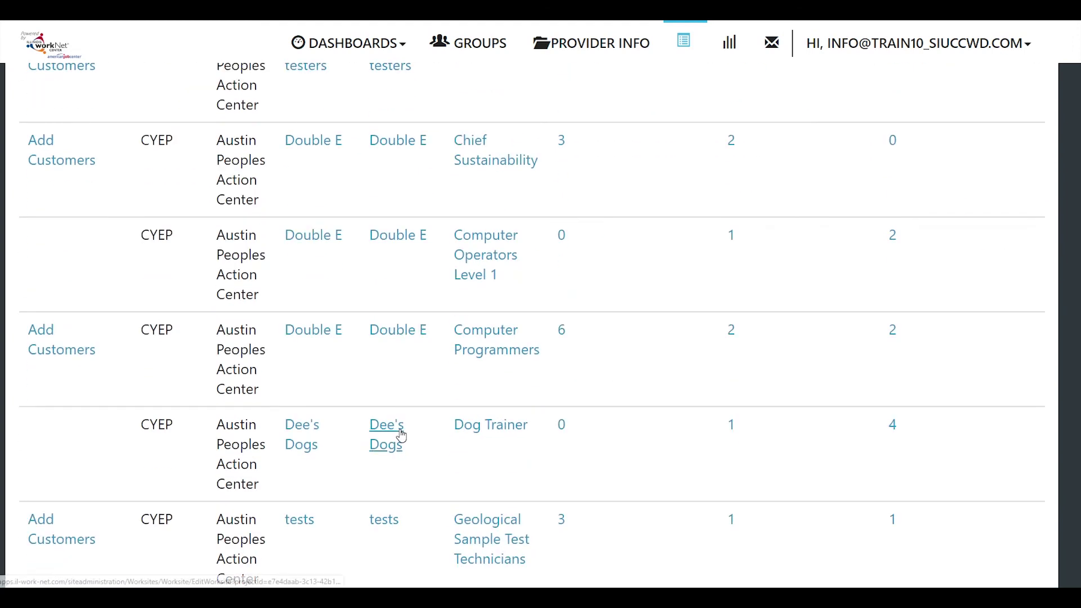
pyautogui.scroll(-3, 401, 434)
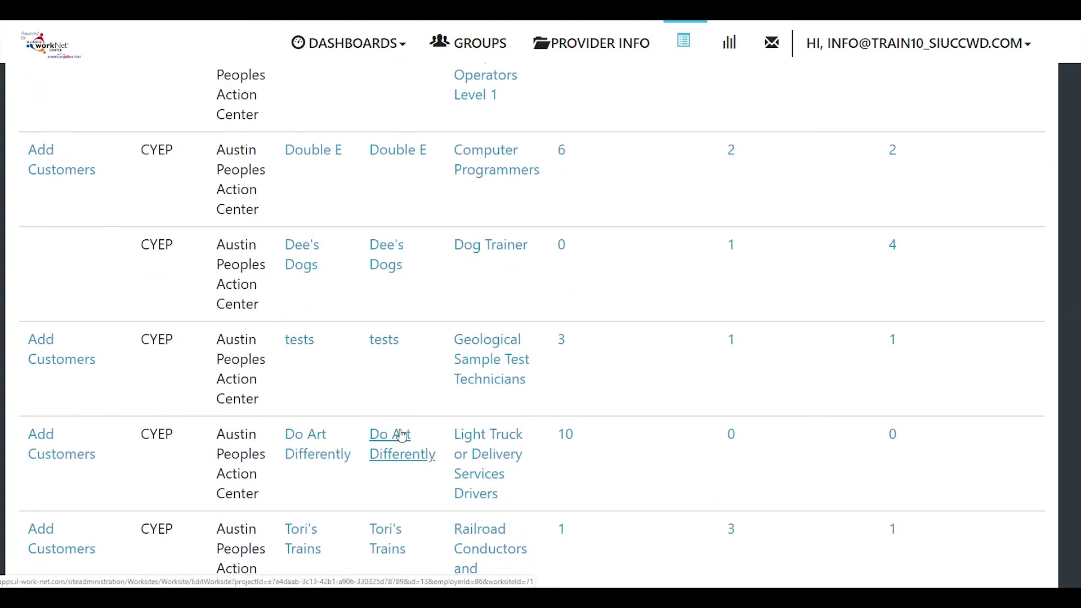
# Step: Add customers to the Do Art Differently job by searching for the customer's last name
pyautogui.click(42, 444)
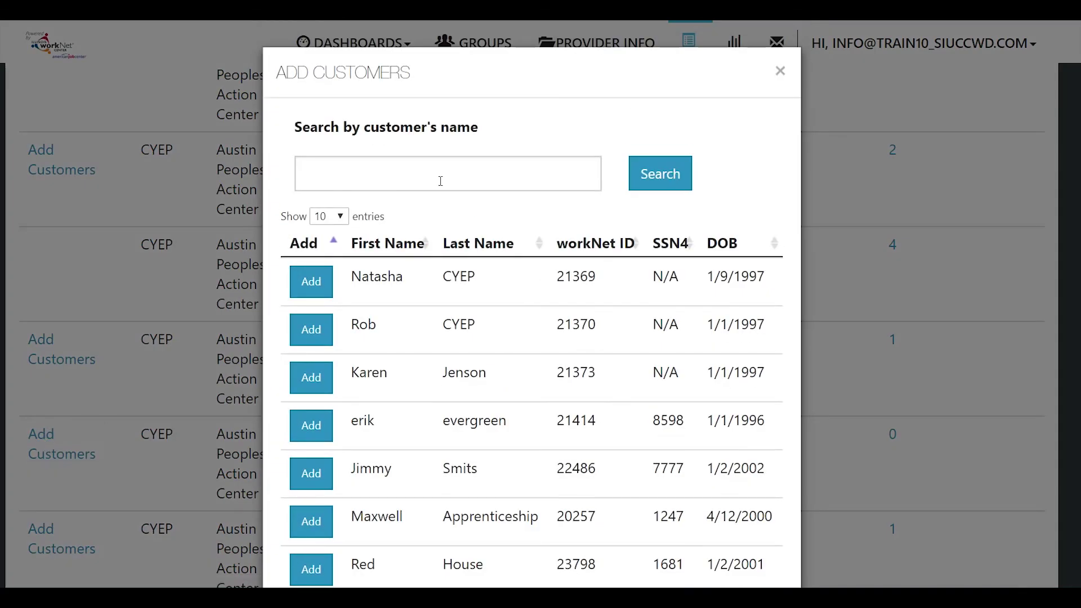
pyautogui.click(448, 179)
pyautogui.write('Lagerf')
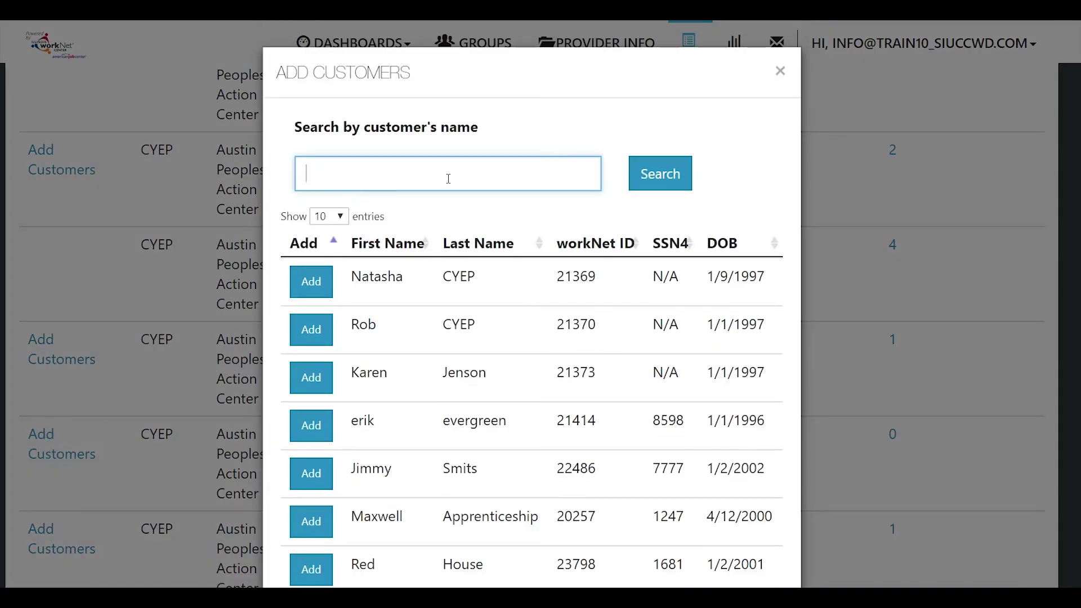
pyautogui.write('eld')
pyautogui.press('Return')
# Step: Add the found customer and enter Minimum Wage 12.50 and Subsidized Wage 6.00
pyautogui.click(316, 284)
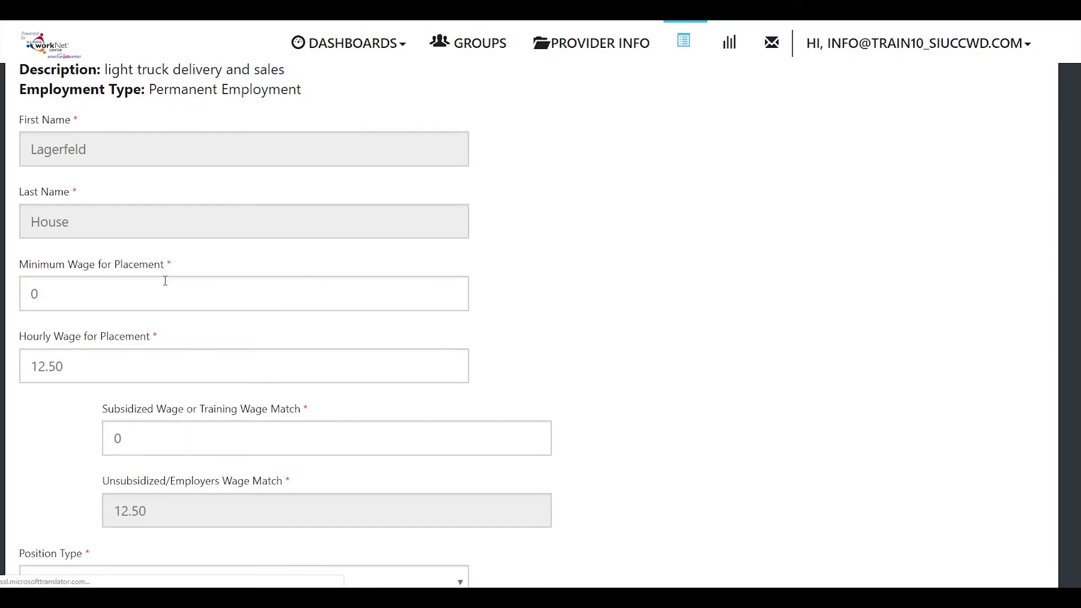
pyautogui.click(37, 294)
pyautogui.press('BackSpace')
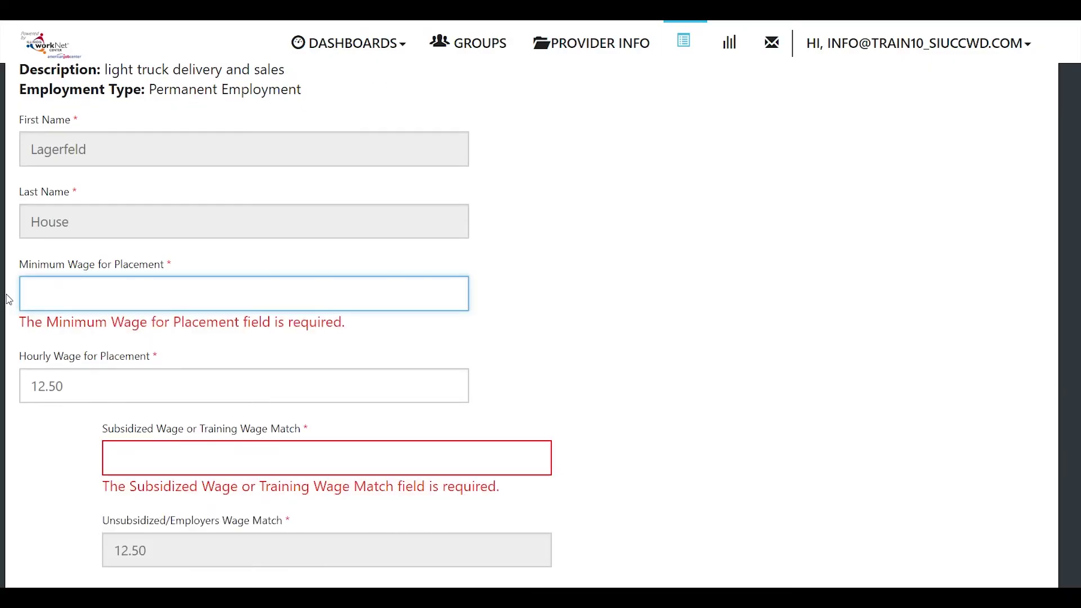
pyautogui.write('12.50')
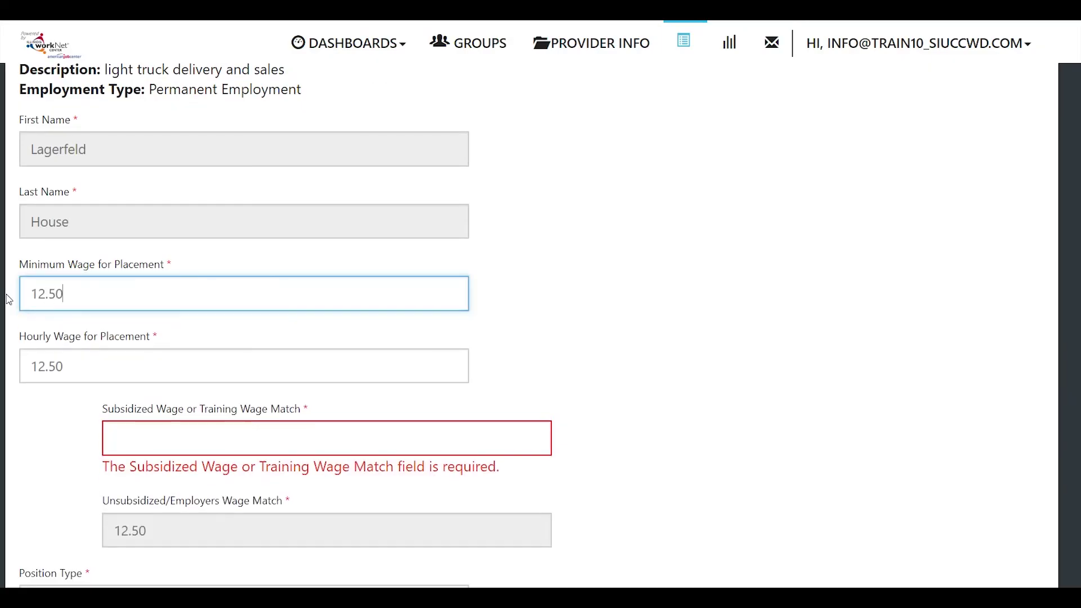
pyautogui.scroll(-1, 177, 372)
pyautogui.click(177, 379)
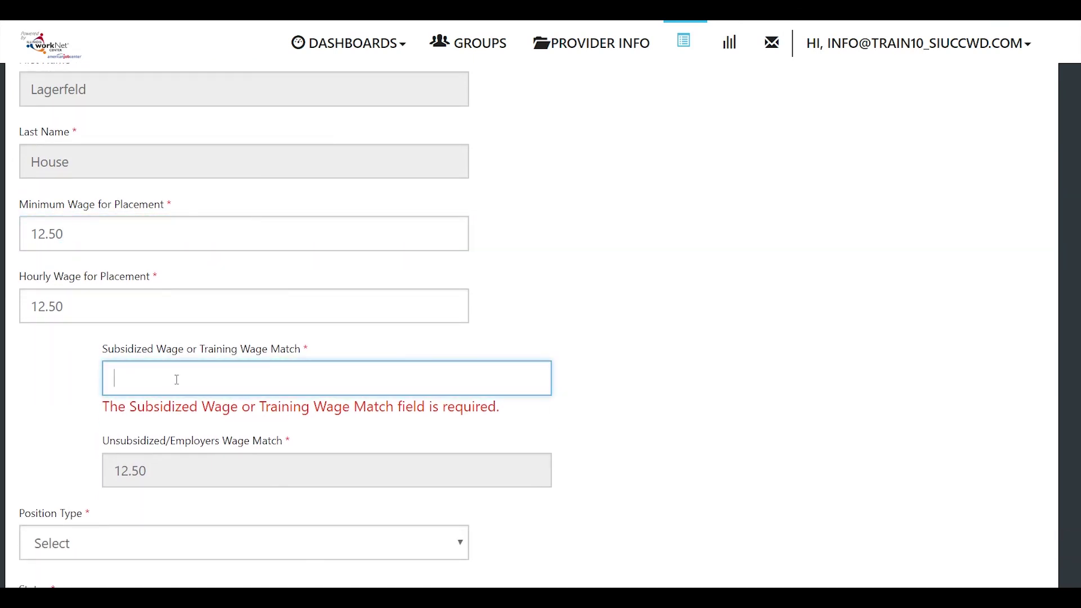
pyautogui.write('6.00')
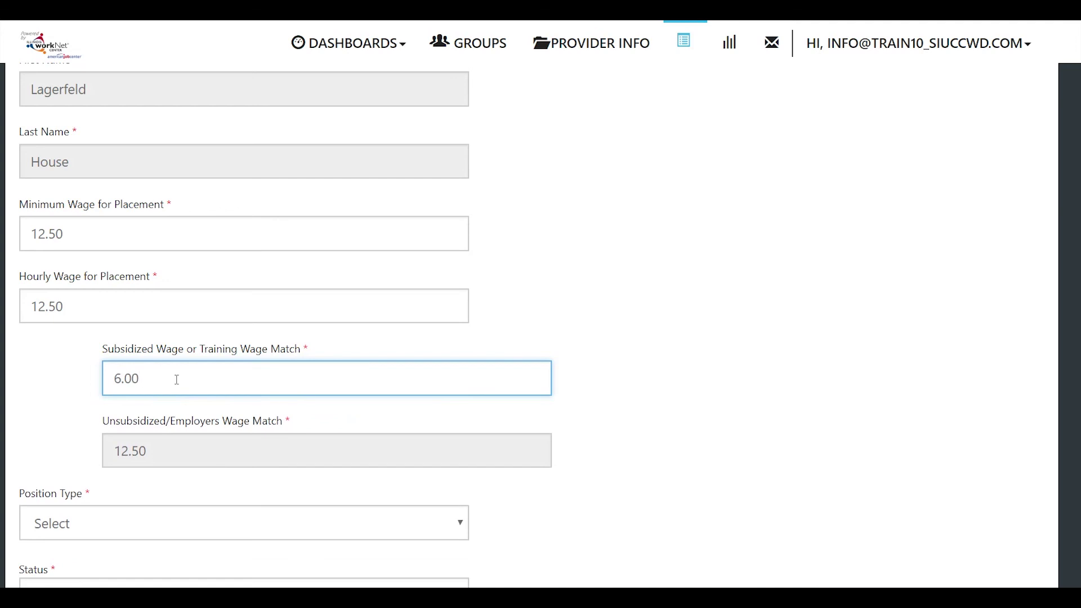
pyautogui.scroll(-1, 176, 380)
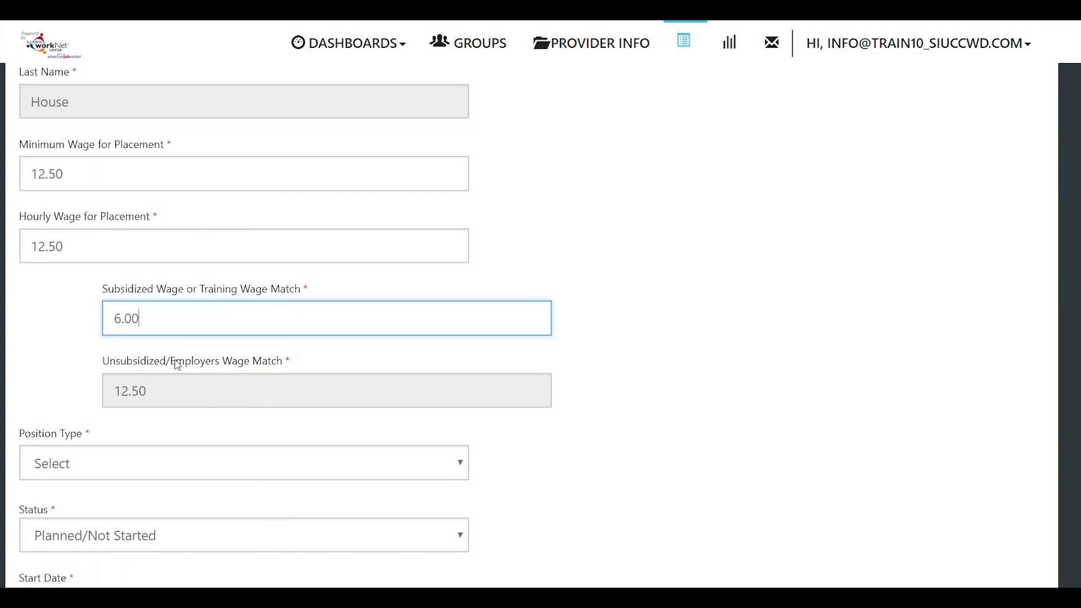
pyautogui.press('Tab')
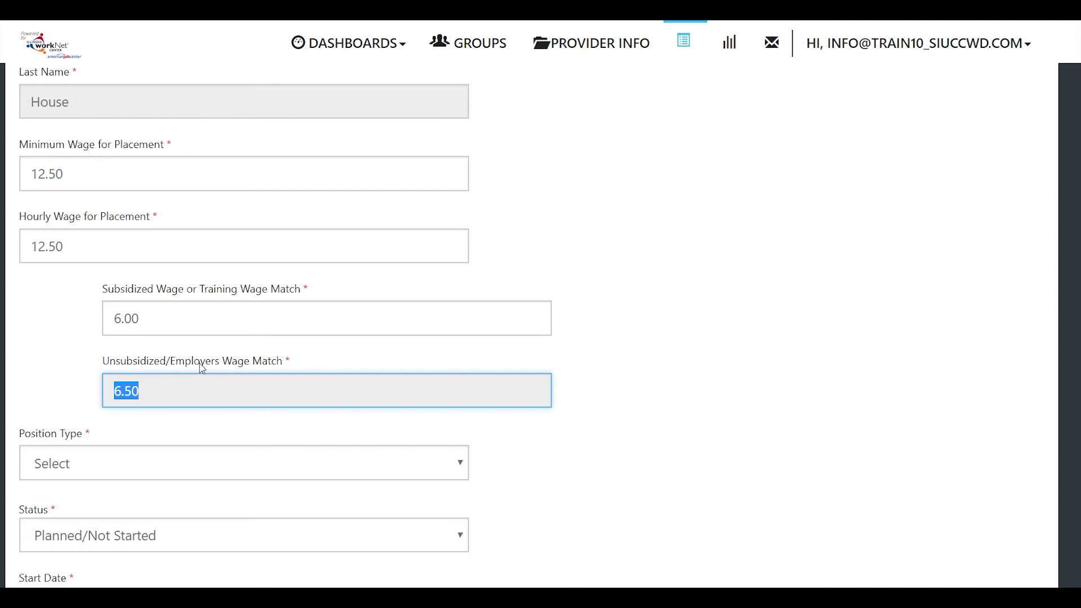
# Step: Set the position type to Full Time
pyautogui.click(162, 464)
pyautogui.scroll(-1, 162, 464)
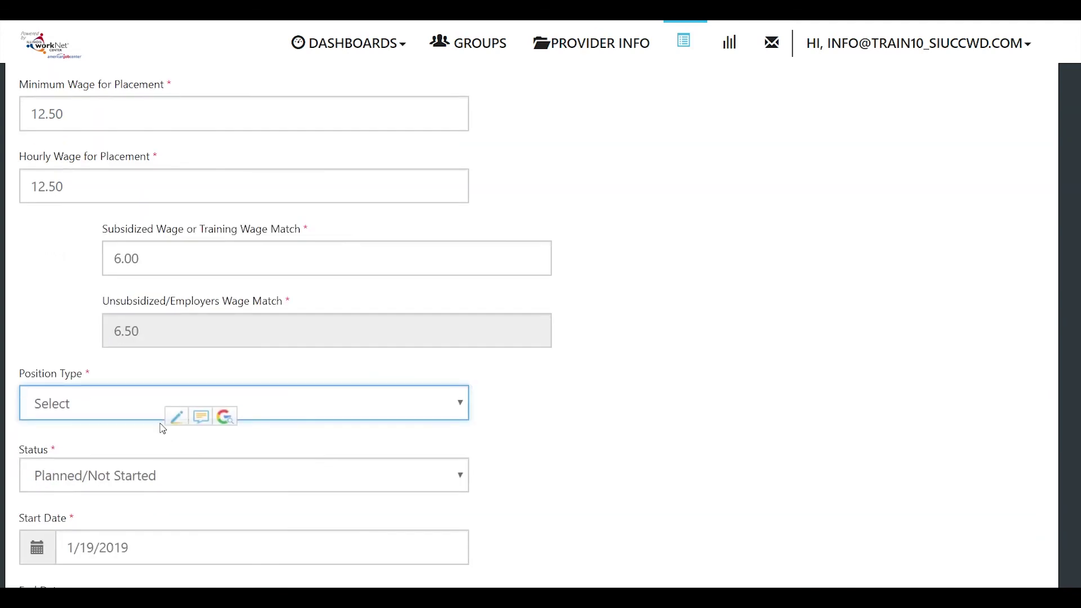
pyautogui.click(154, 384)
pyautogui.click(157, 405)
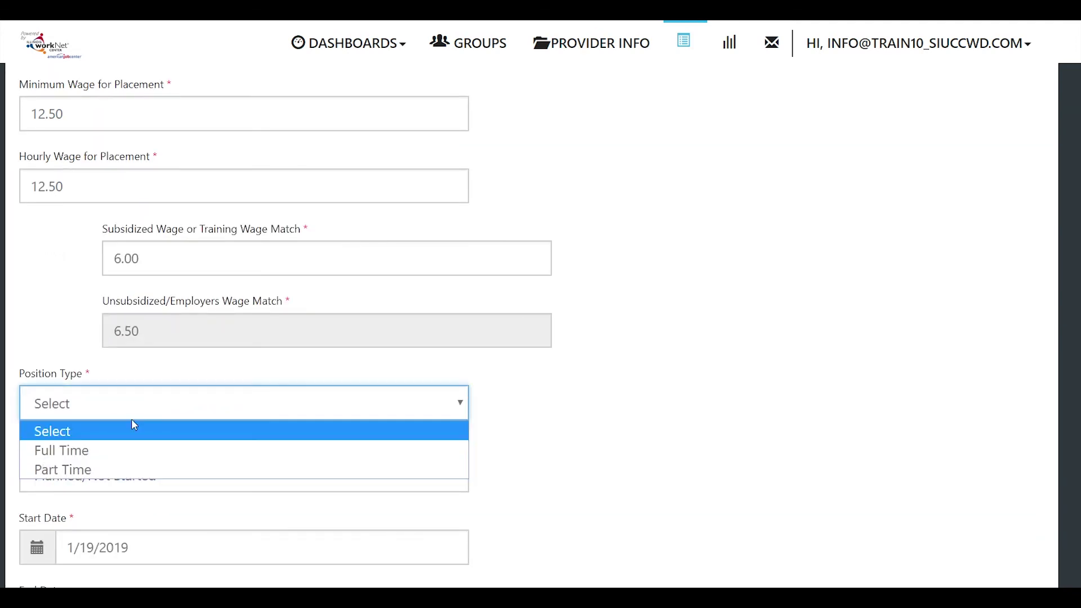
pyautogui.click(69, 454)
pyautogui.scroll(-3, 172, 426)
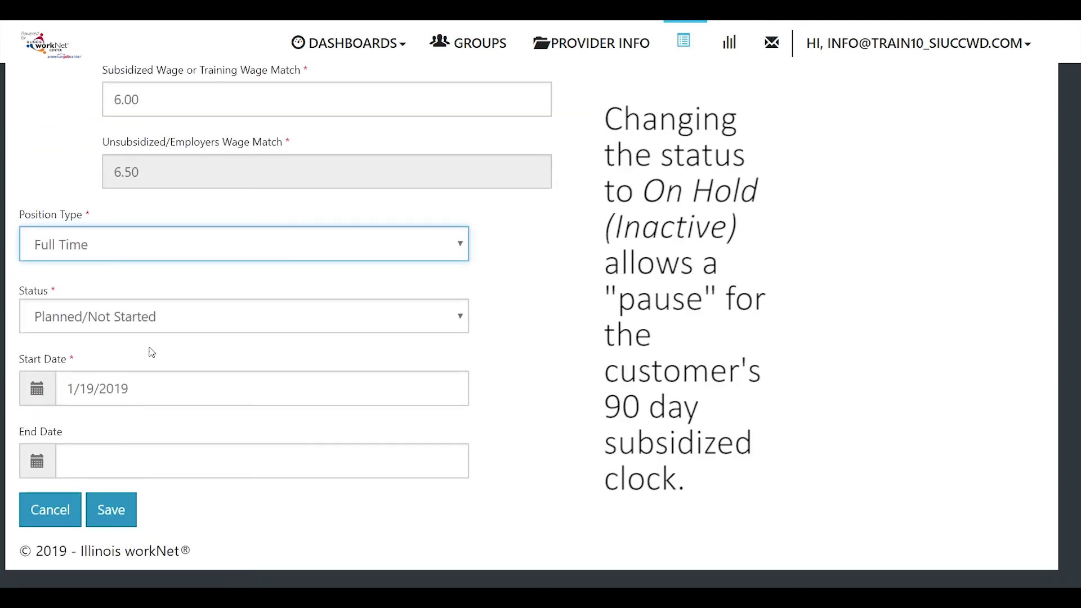
# Step: Set status to Started (Open) and start date 01/18/2019, then save the placement
pyautogui.click(149, 325)
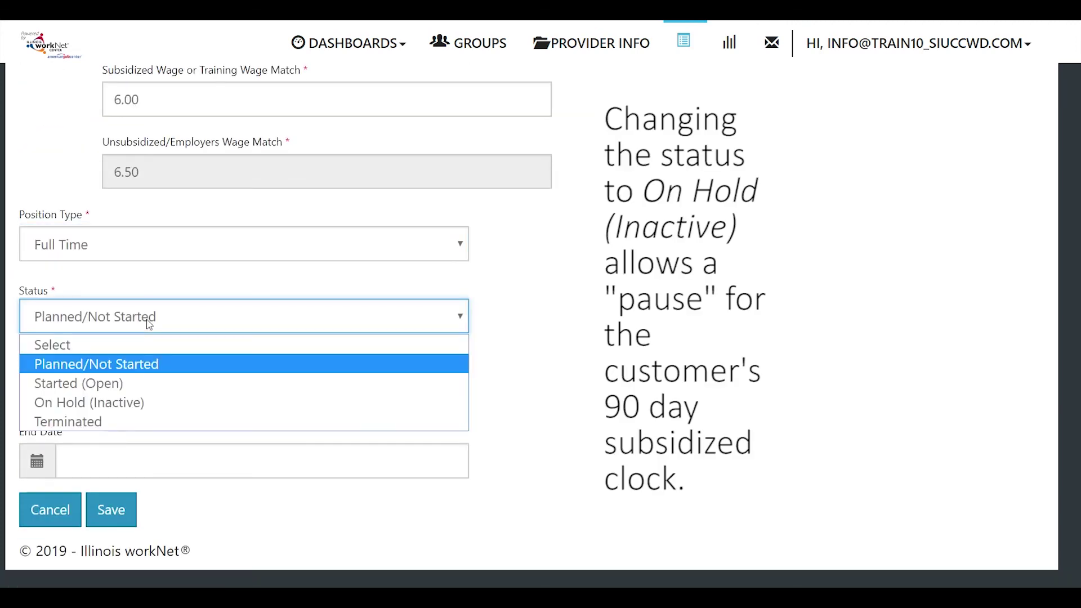
pyautogui.click(101, 383)
pyautogui.click(95, 390)
pyautogui.click(251, 307)
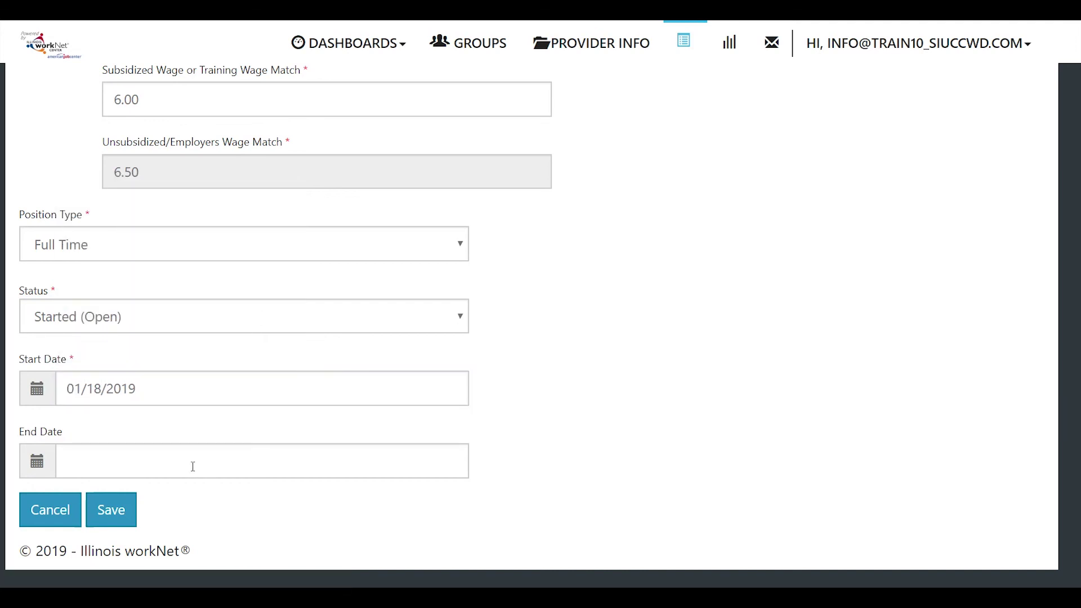
pyautogui.click(103, 509)
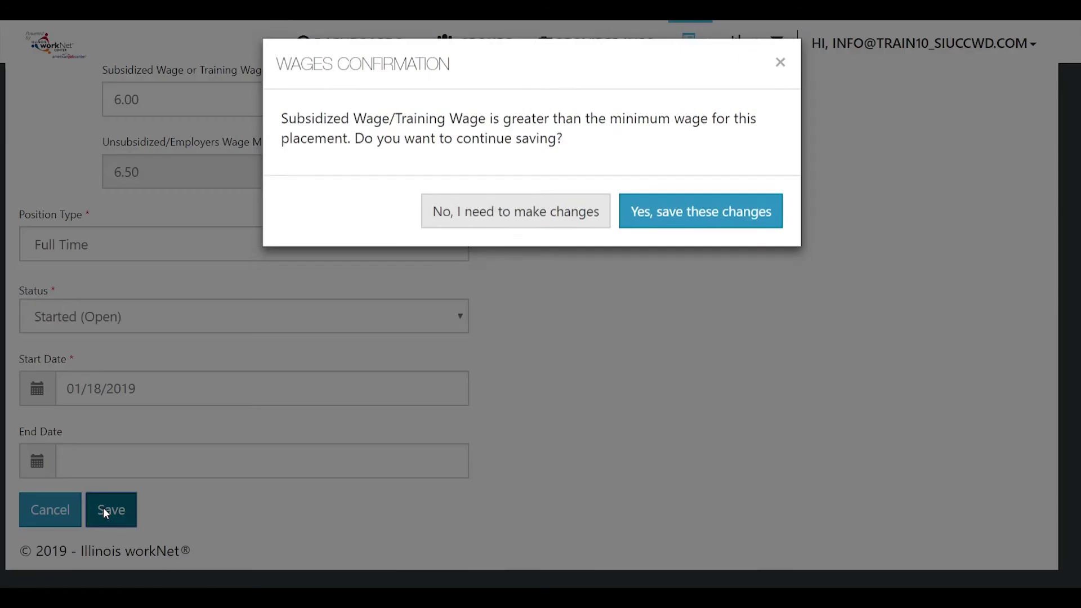
# Step: Confirm the wage warning to save, then view the customer's CYEP Worksite Placement record
pyautogui.click(649, 229)
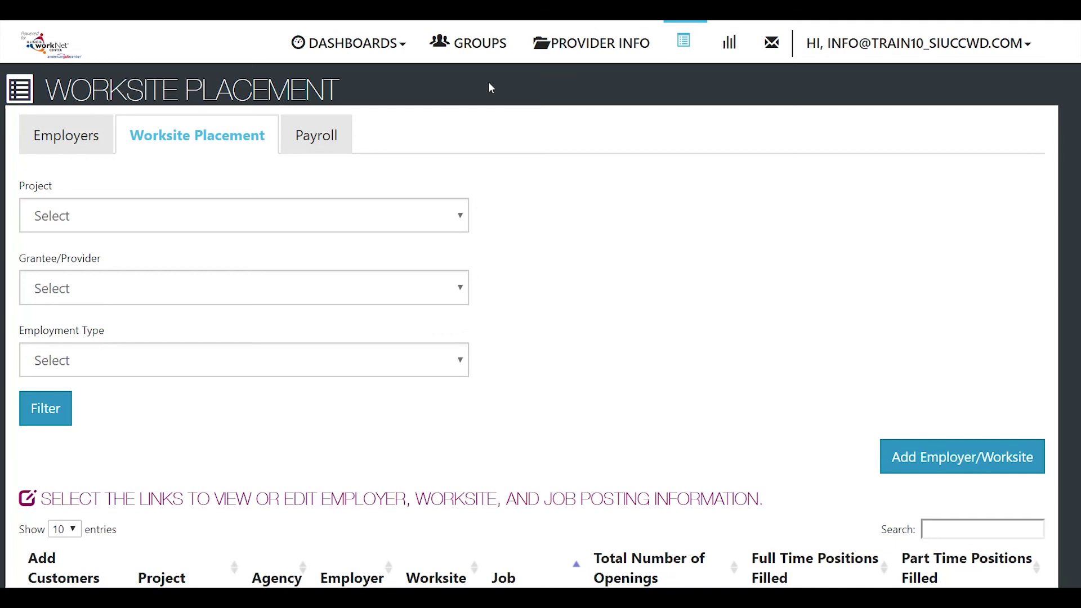
pyautogui.hotkey('alt', 'Left')
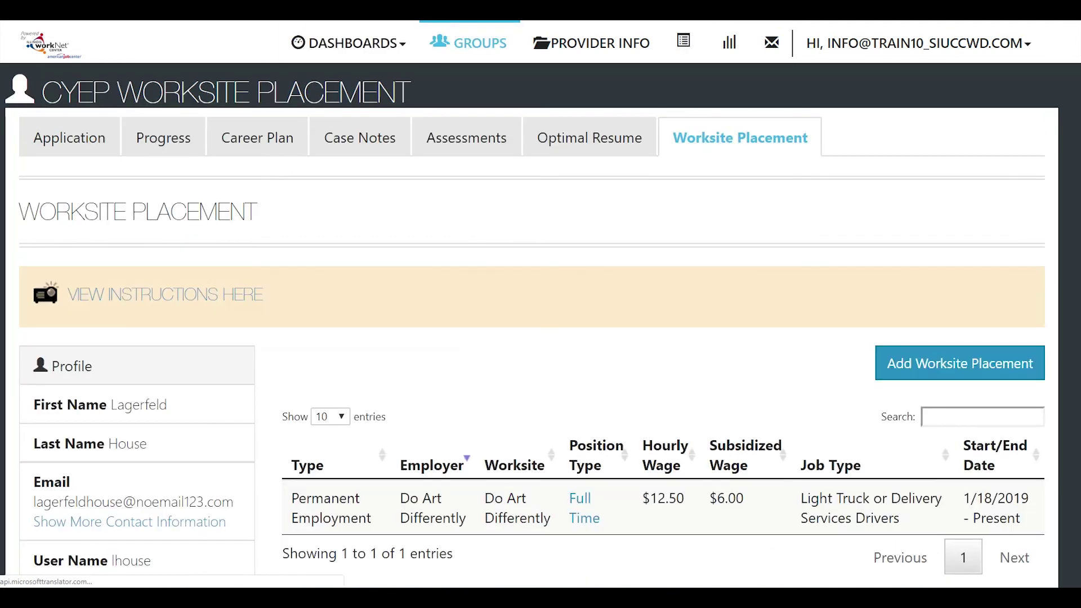